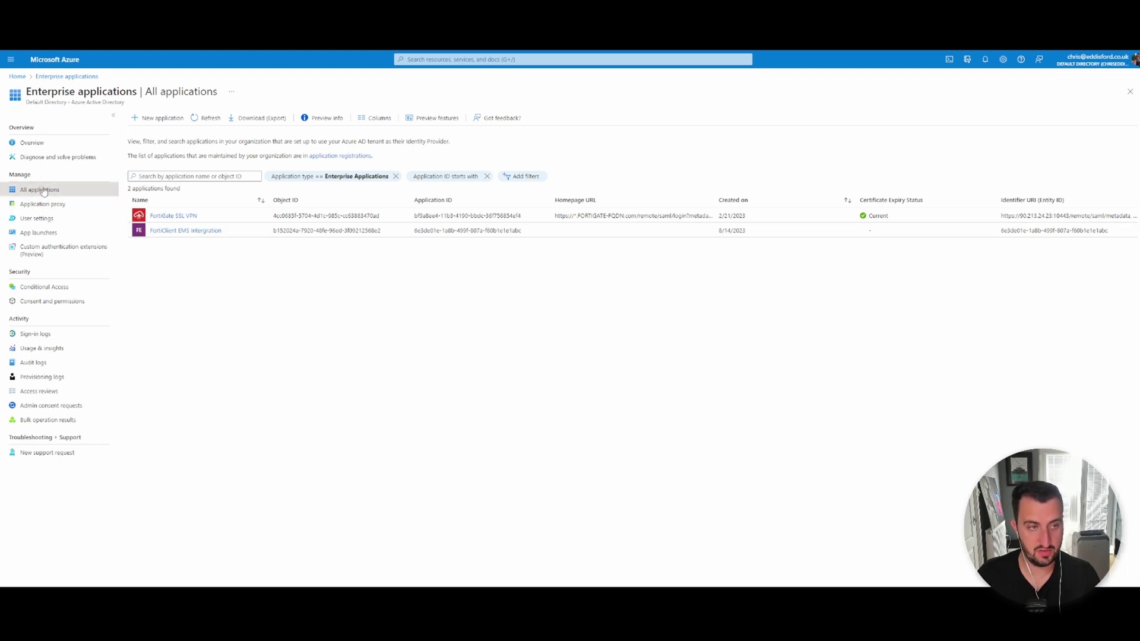
Create a custom non-gallery application, pasting in the name FortiAuth (OAUTH).
click(162, 119)
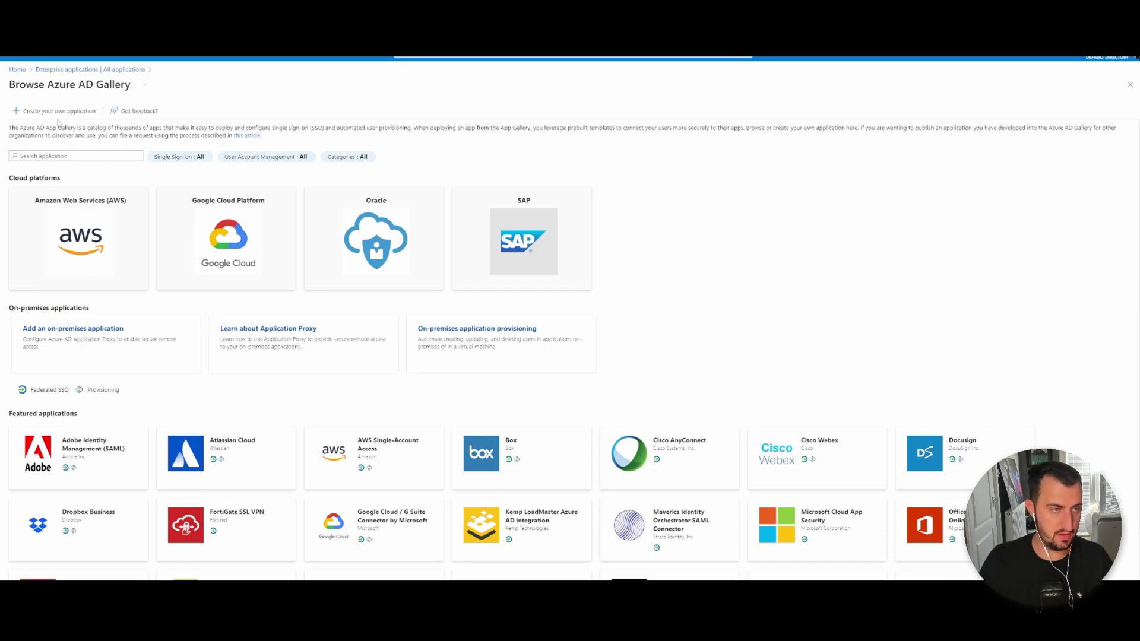
click(57, 112)
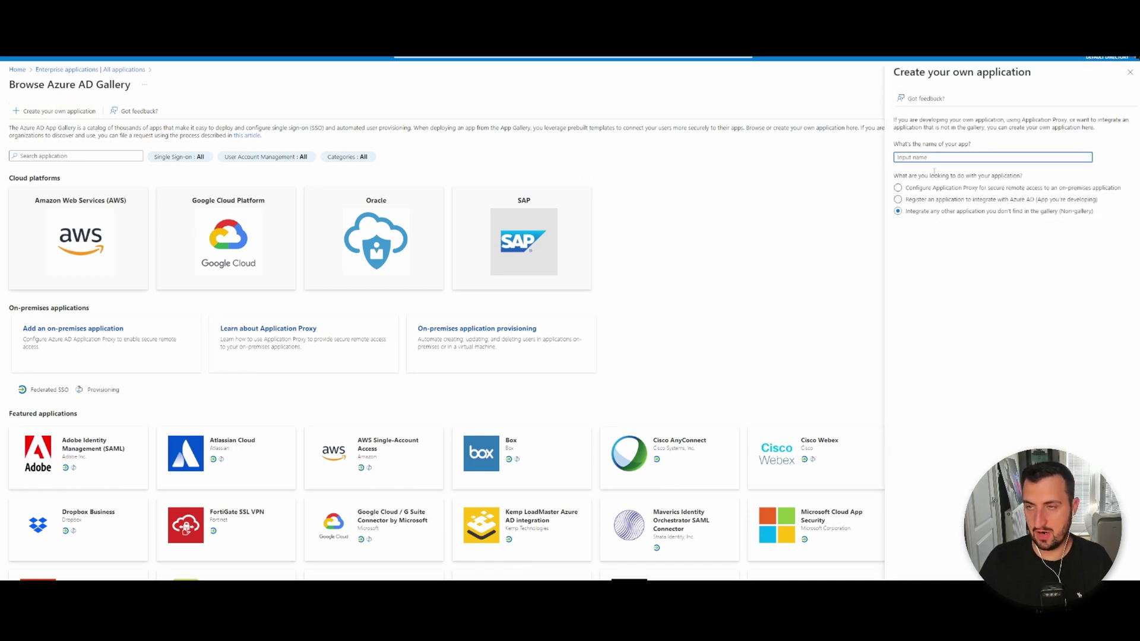
click(931, 157)
text(FortiAuth (OAUTH))
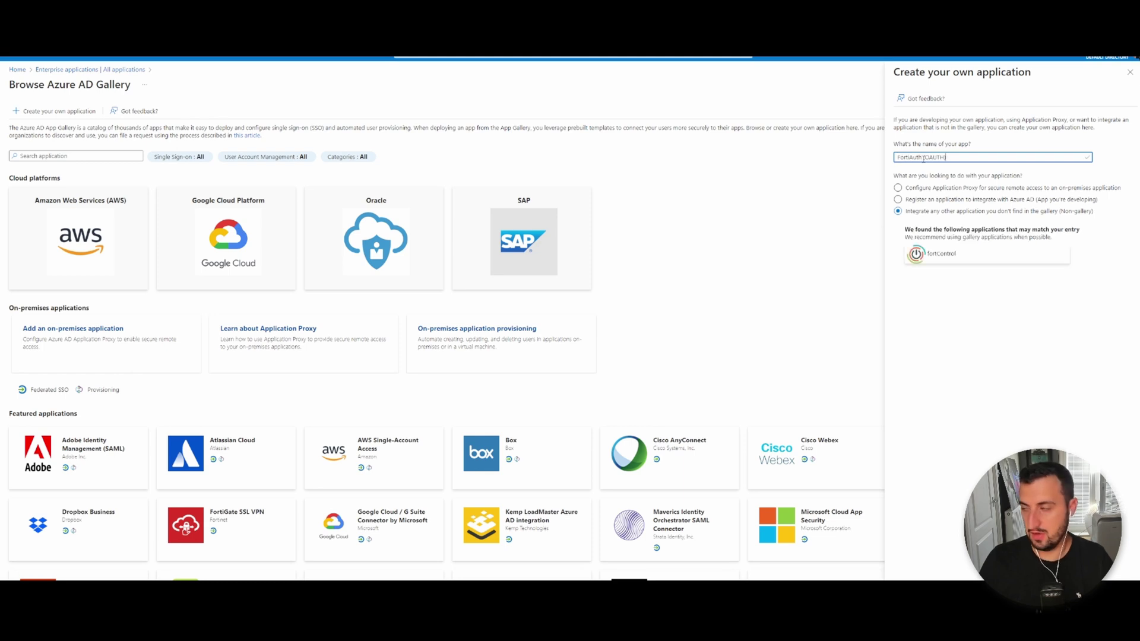
click(1002, 319)
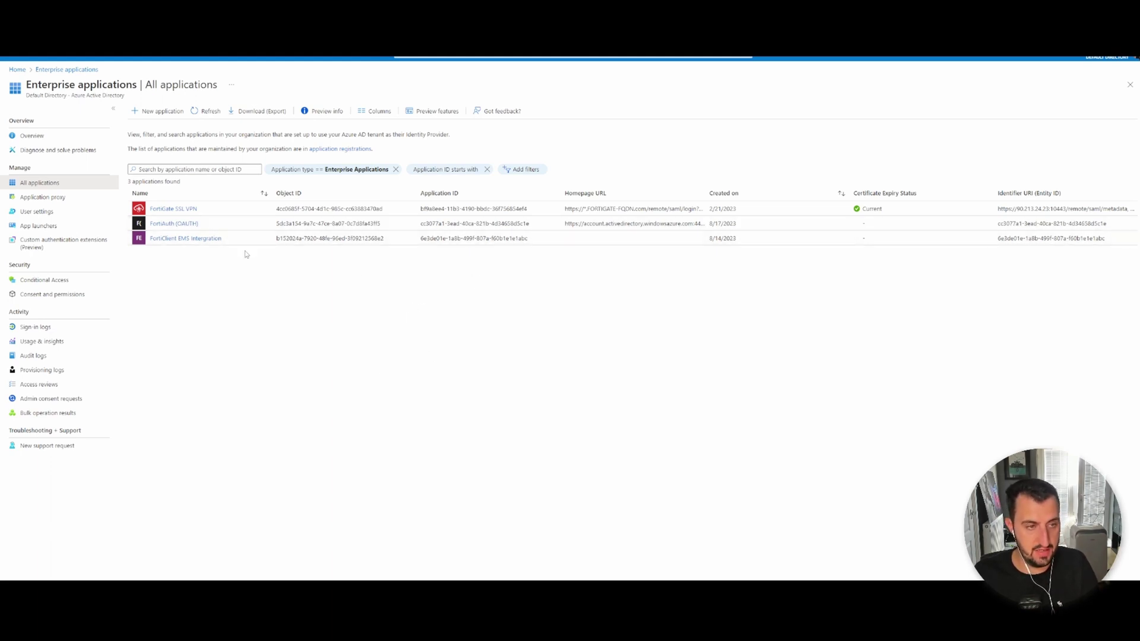
Open FortiAuth (OAUTH)'s Users and groups and search its assigned users for a username.
click(184, 224)
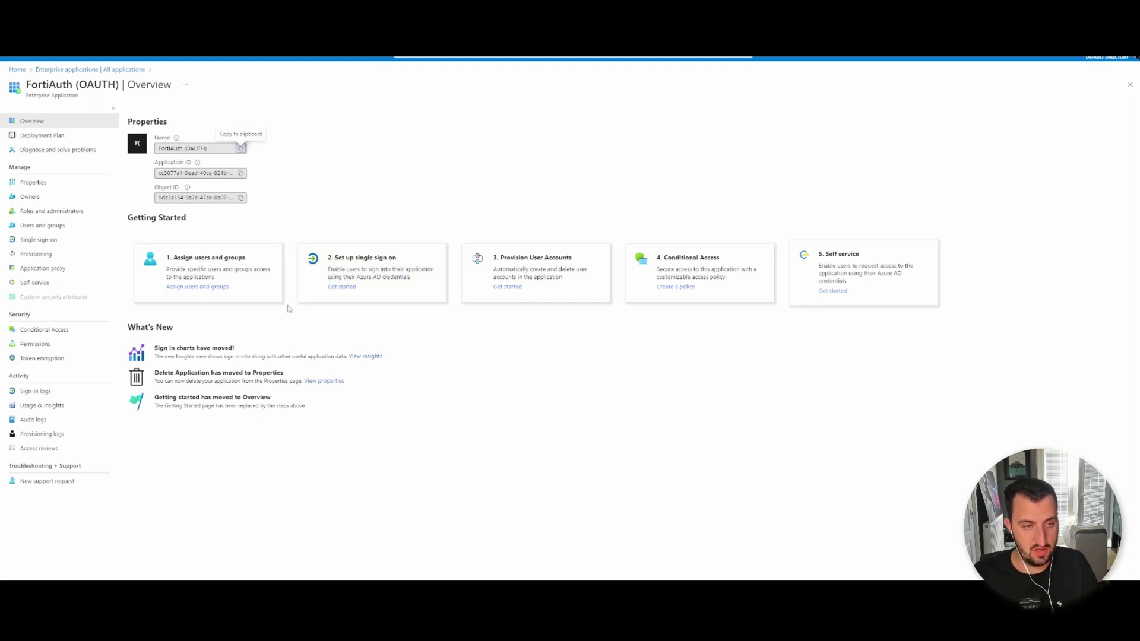
click(268, 284)
click(194, 185)
text(ceddi)
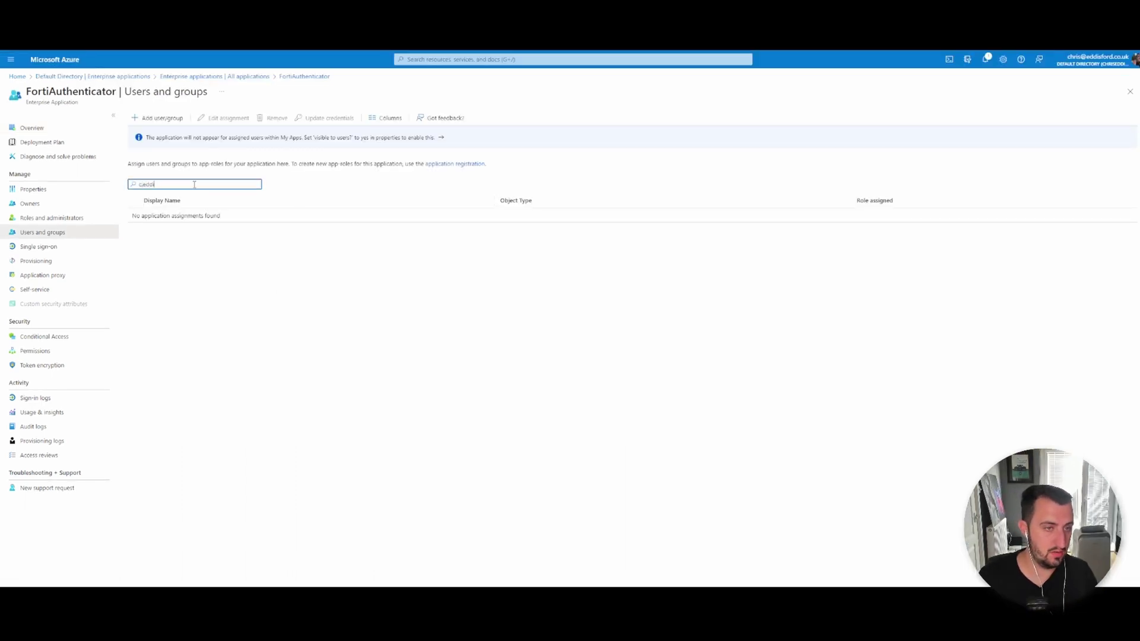
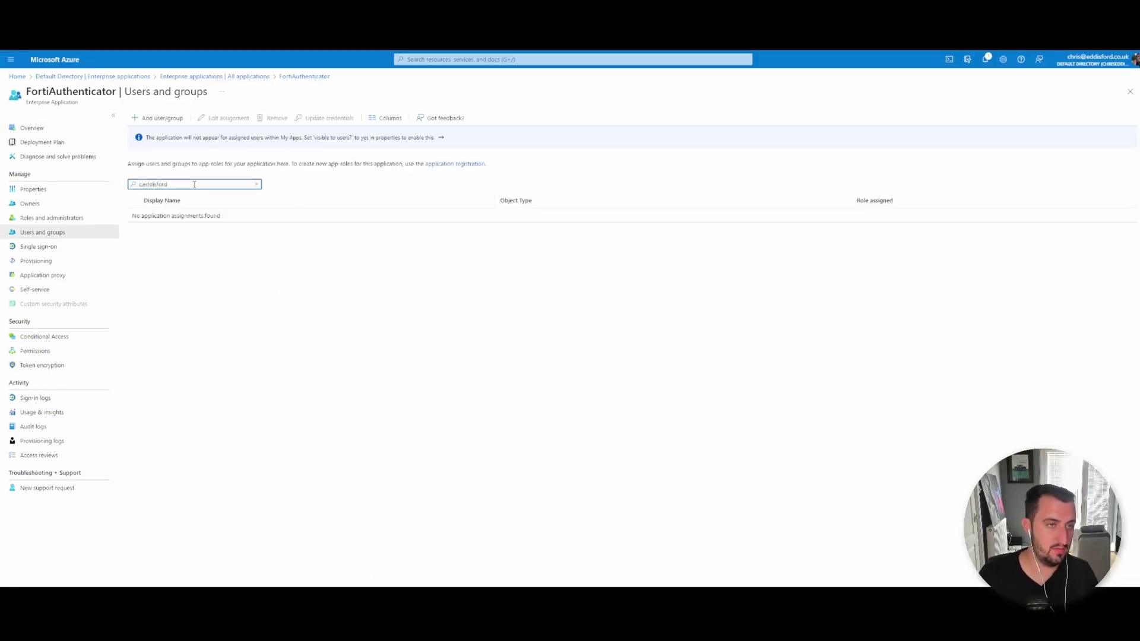
Assign two selected directory users to the app, then return to its Overview.
click(170, 119)
click(46, 184)
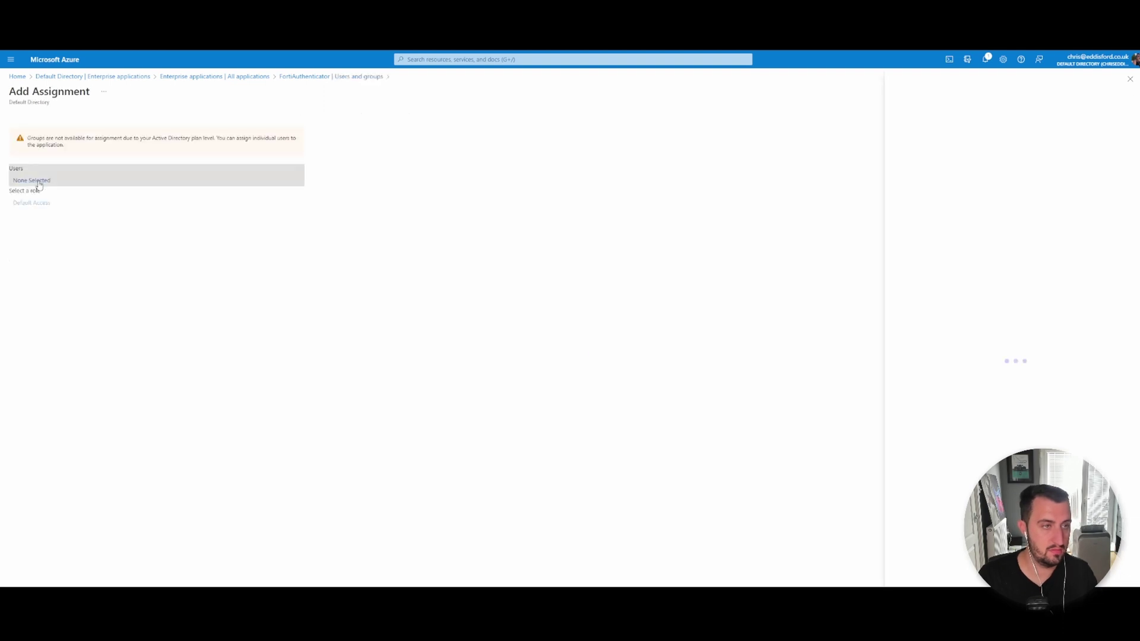
click(663, 212)
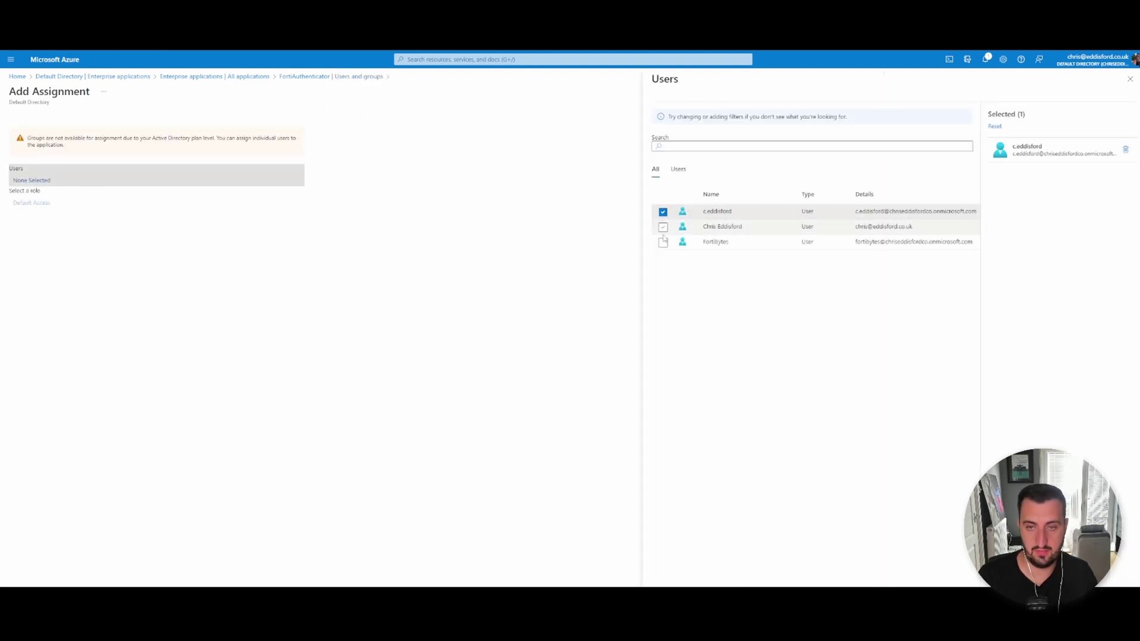
click(663, 242)
click(664, 572)
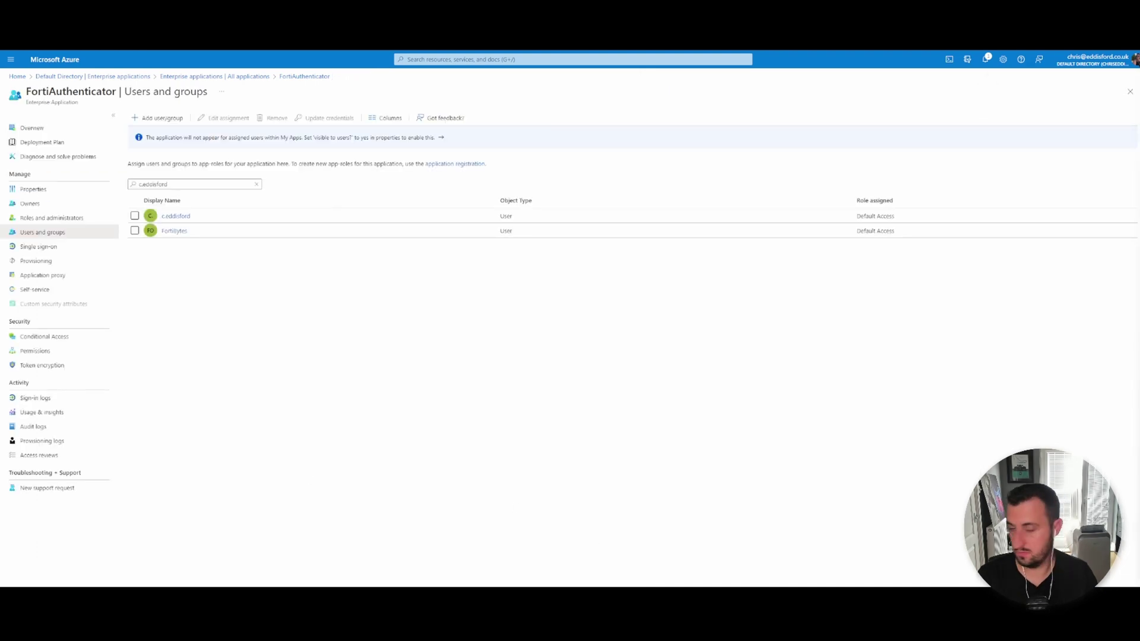
click(66, 128)
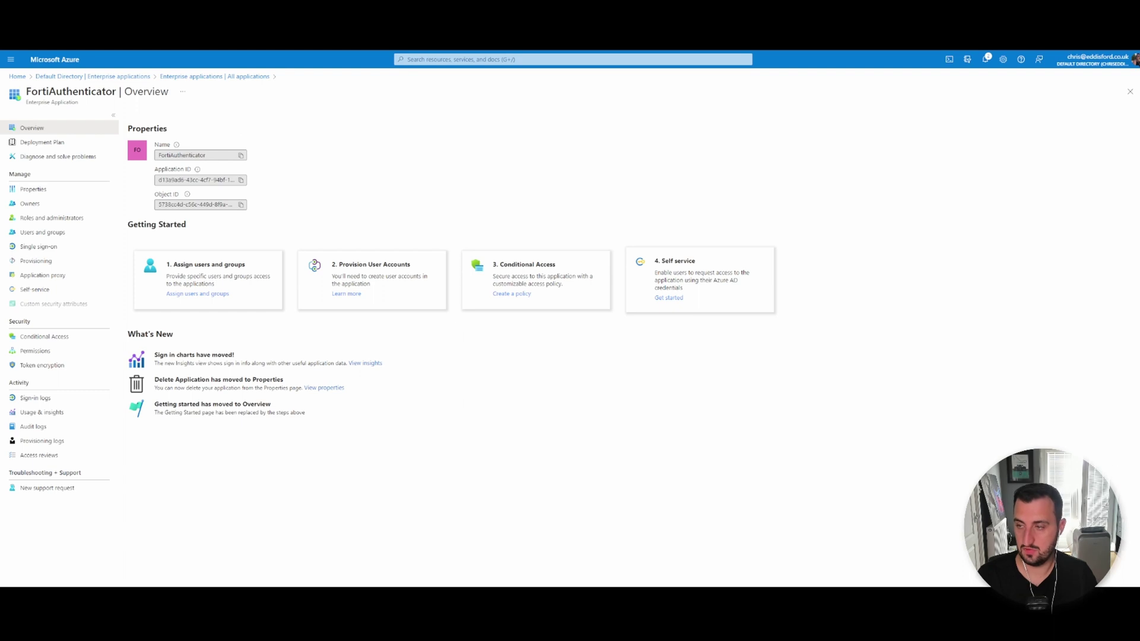
Copy the FortiAuthenticator Application ID and go to its app registration.
click(241, 180)
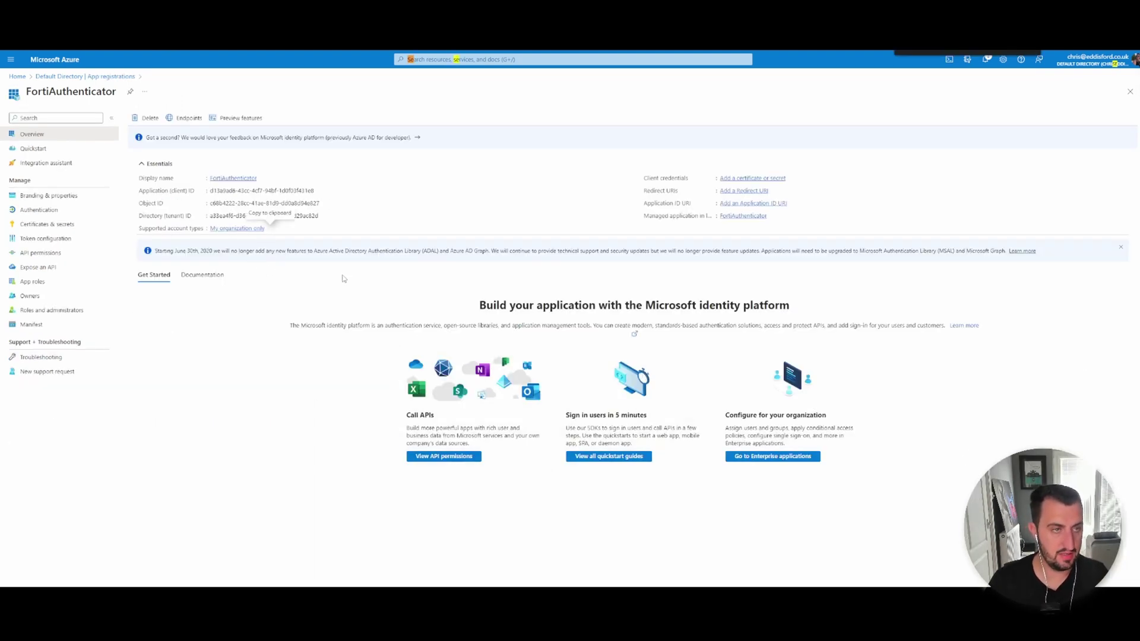
mouse_move(209, 191)
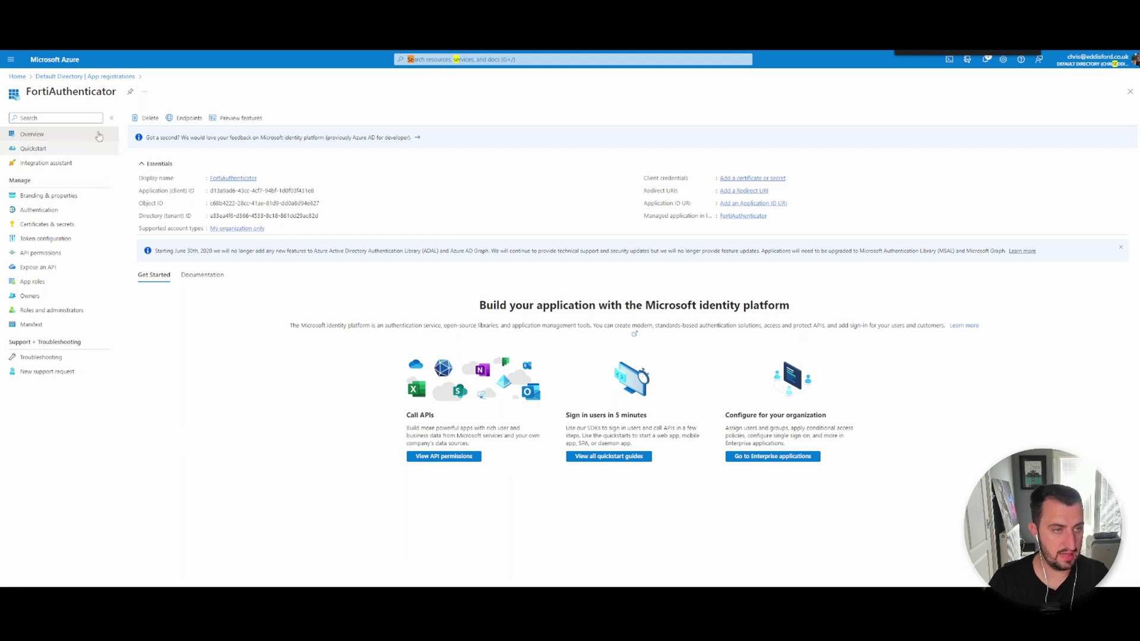
Add a client secret described 'FortiAuthenticator' with 180-day expiry and copy its value.
click(60, 229)
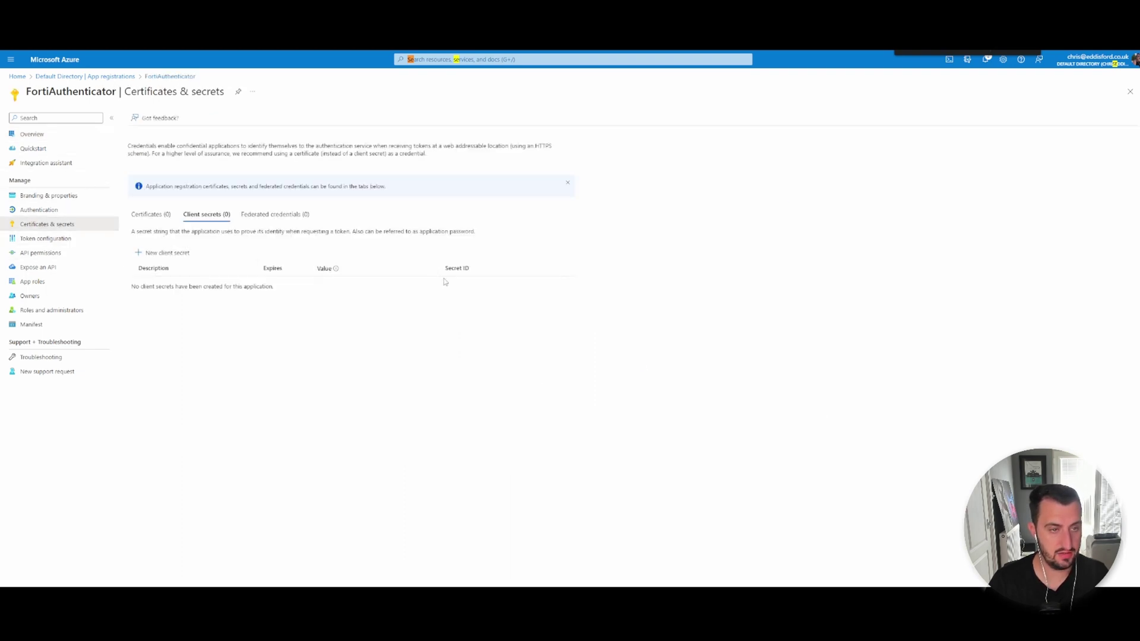
click(171, 254)
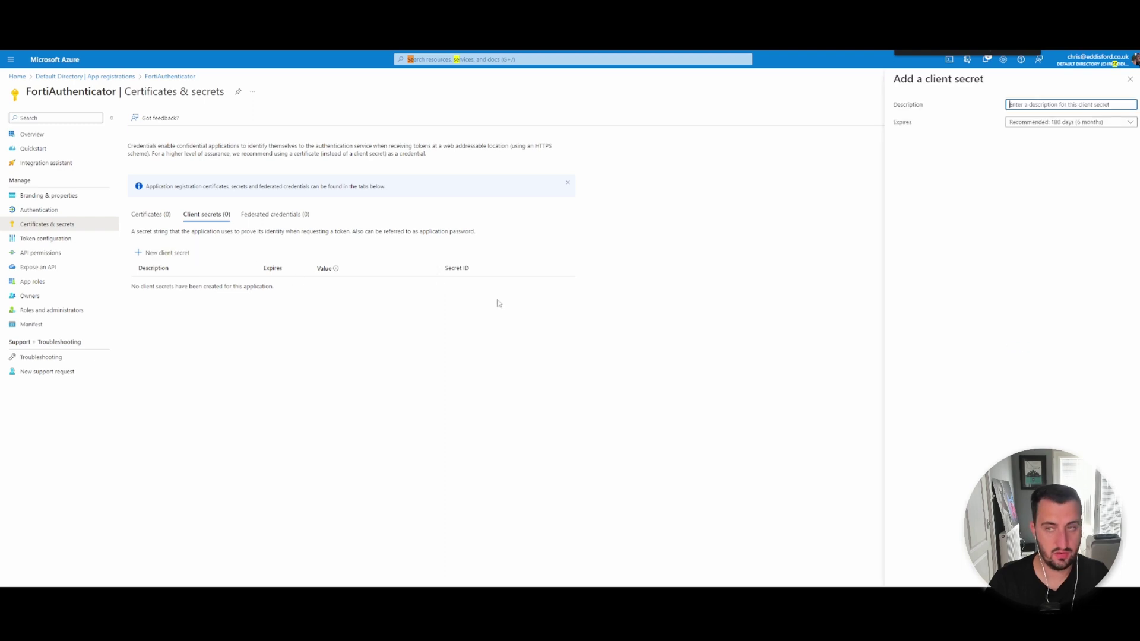
text(FortiAuthenticator)
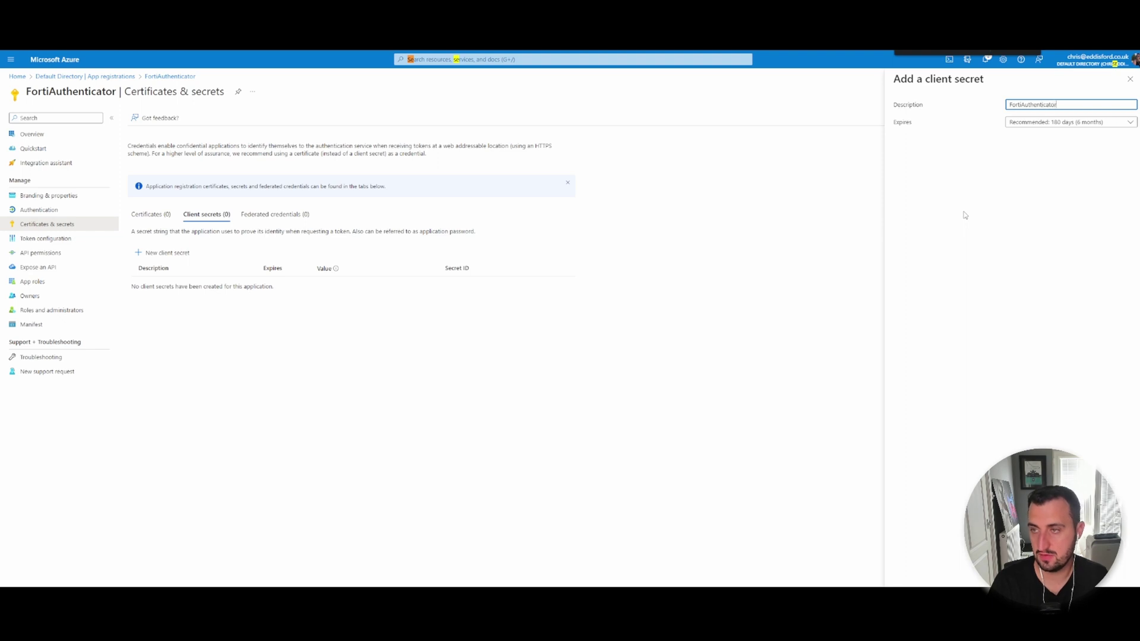
key(ctrl+a)
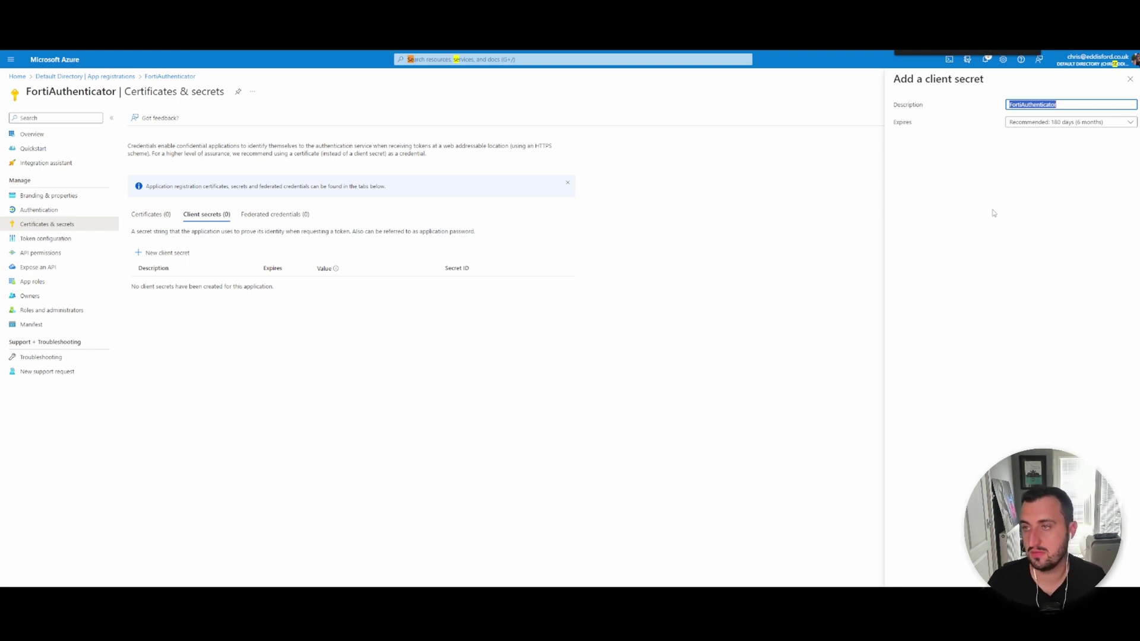
click(1016, 210)
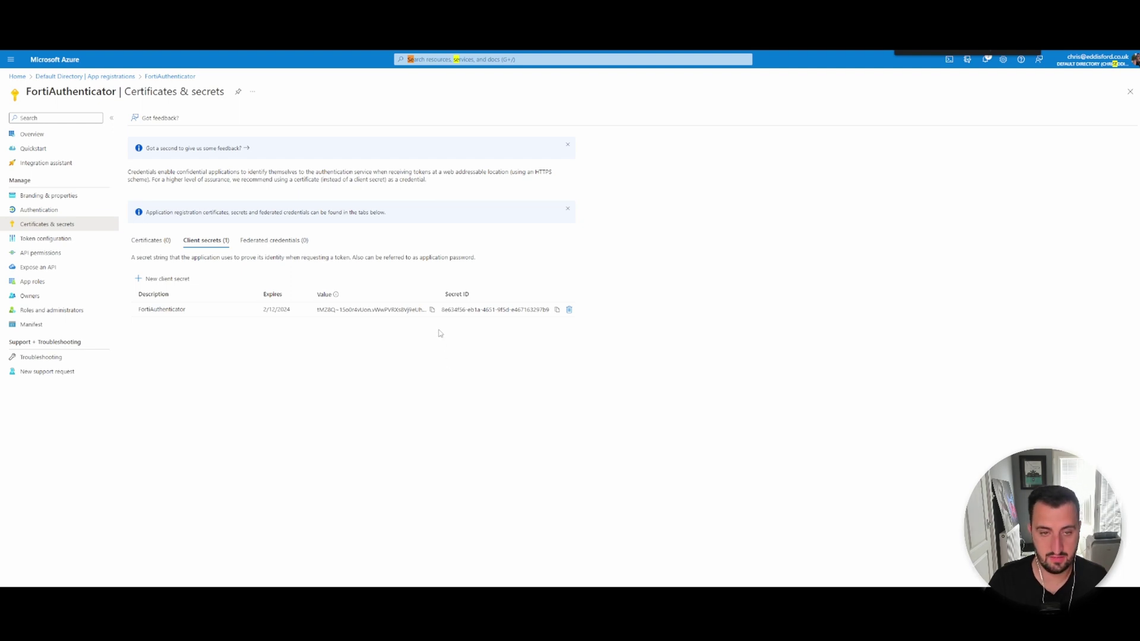
click(431, 309)
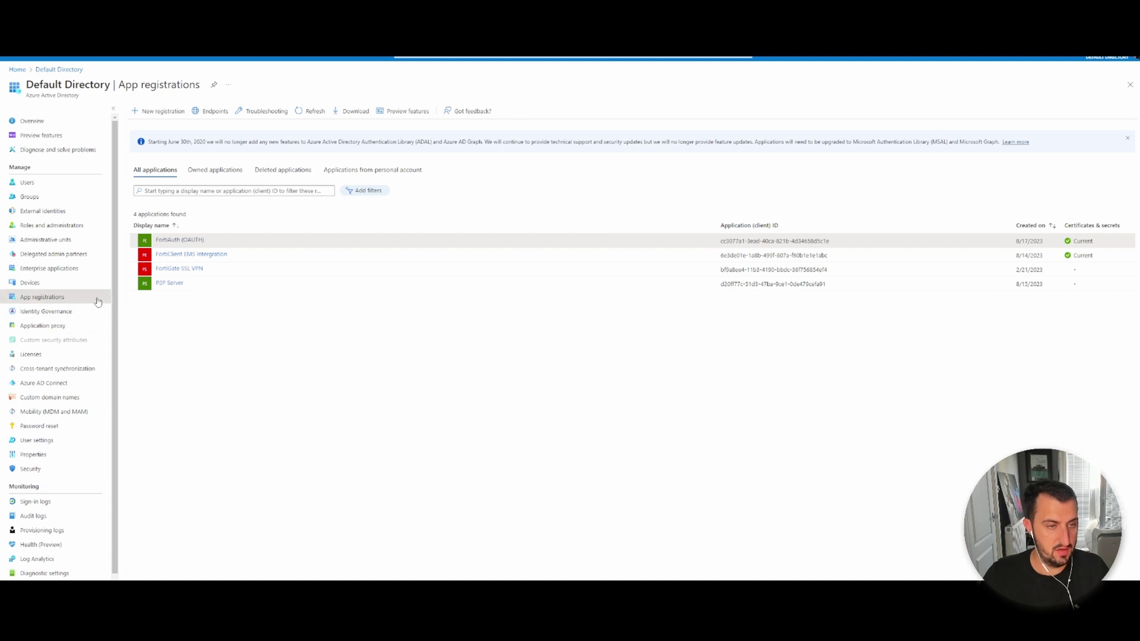
Open FortiAuth (OAUTH)'s API permissions and widen the Status column to read the four Graph grants.
click(194, 241)
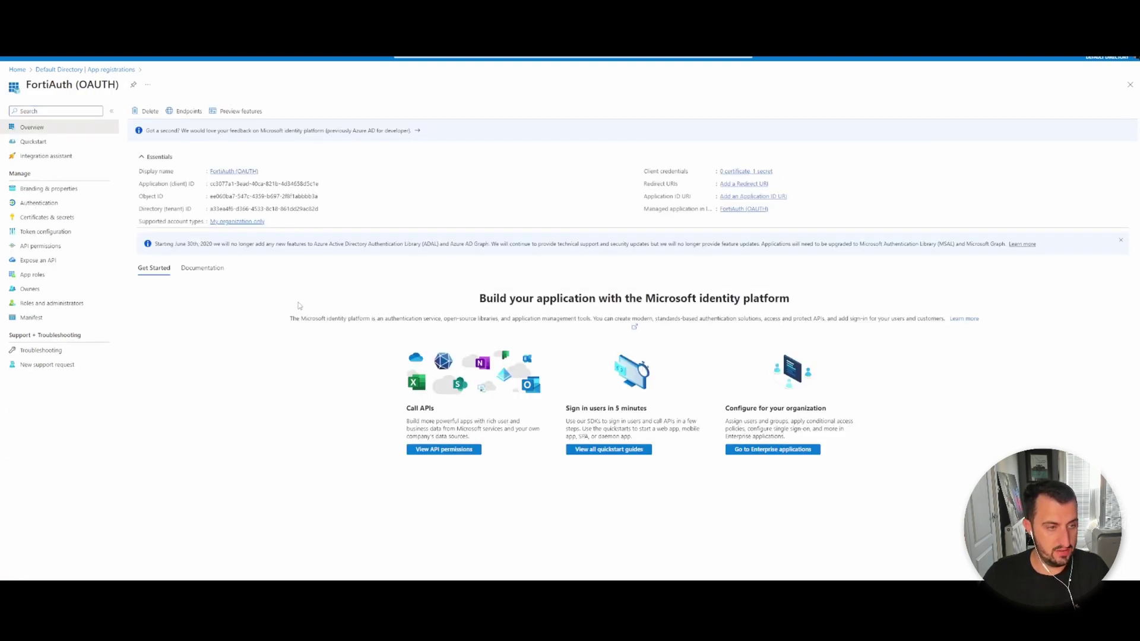
click(40, 246)
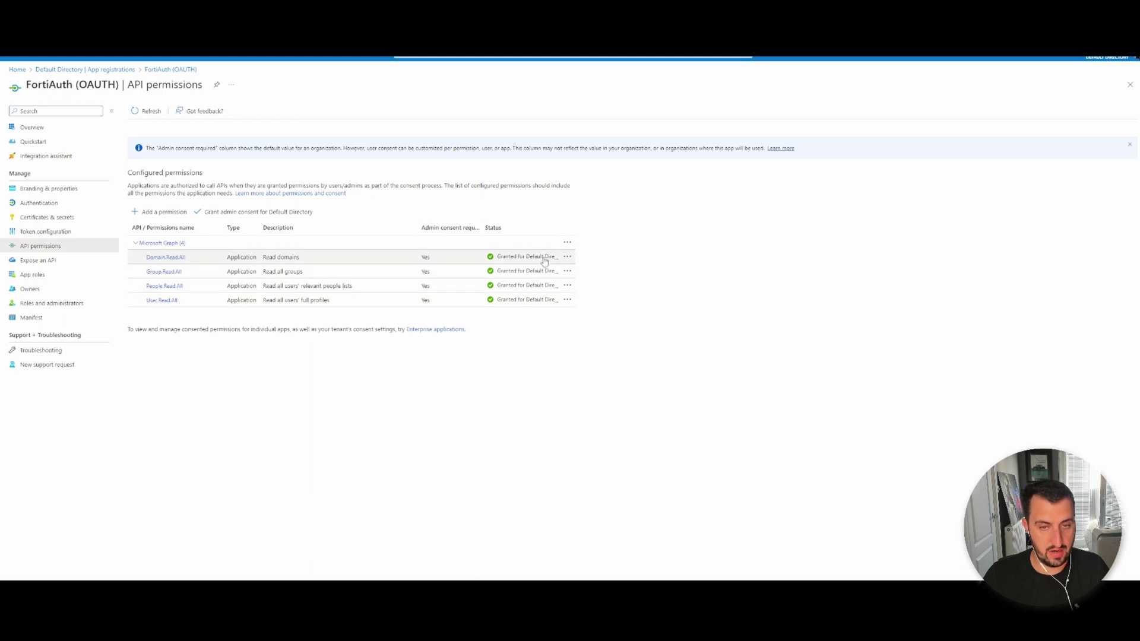
drag(560, 227, 611, 230)
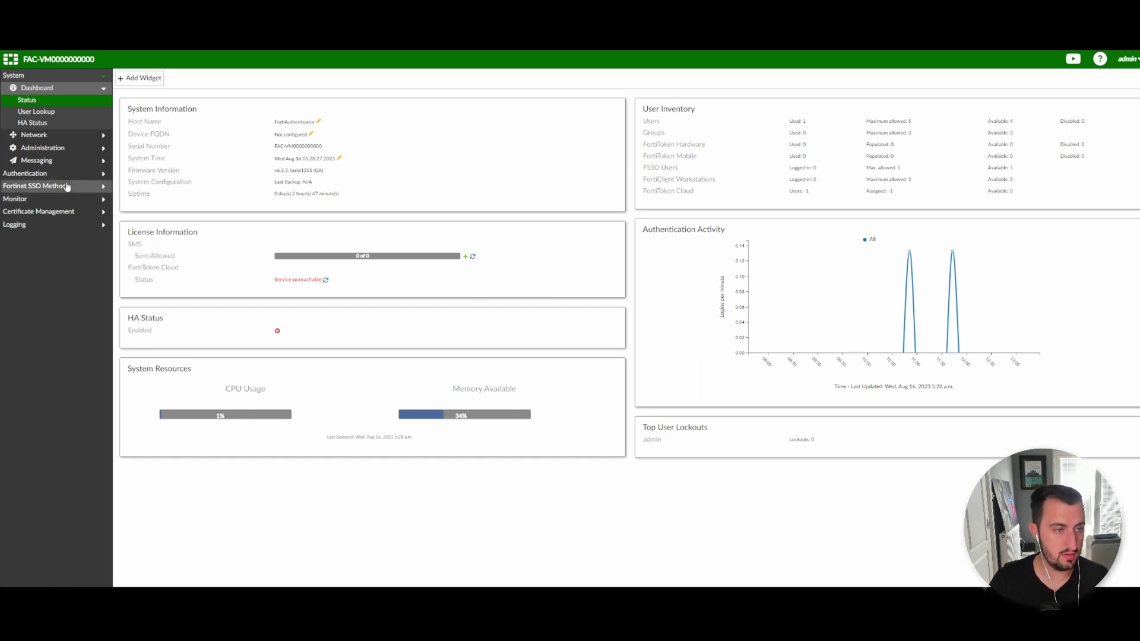
Create OAuth server AZURE_AD with source Azure Directory, client ID, secret key, and Include for SSO.
click(36, 186)
click(25, 87)
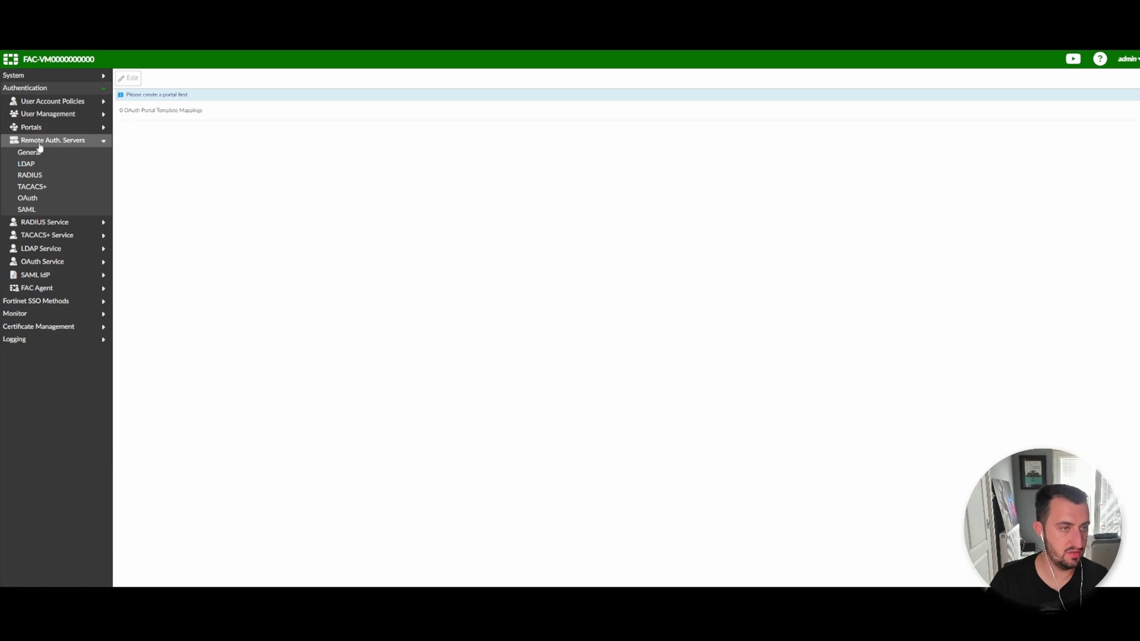
click(28, 198)
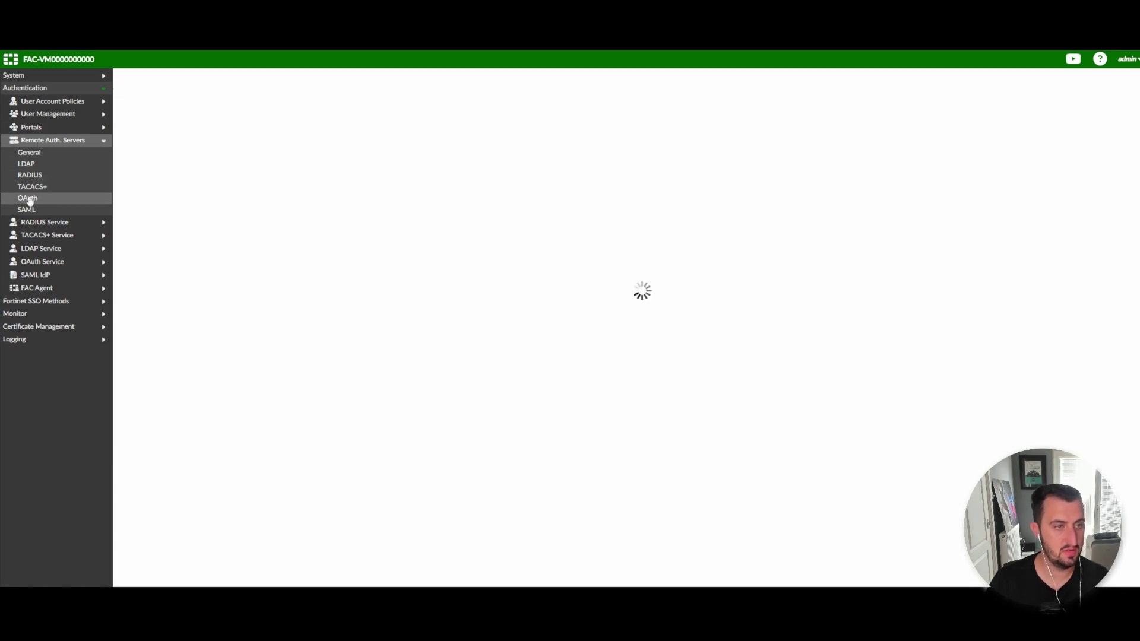
click(139, 78)
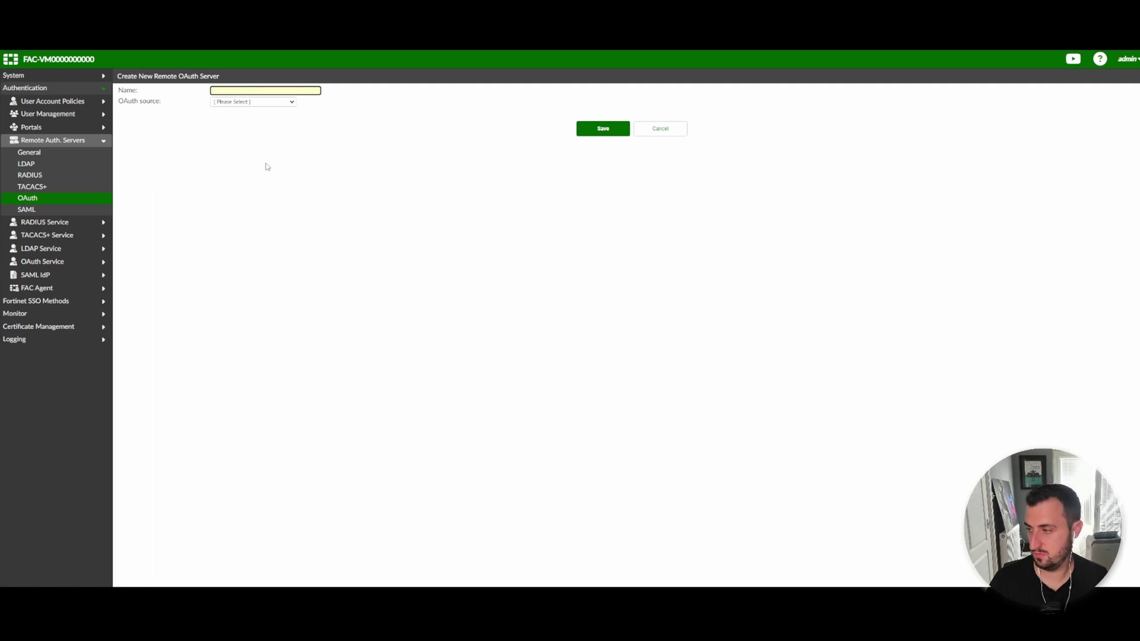
text(AZ)
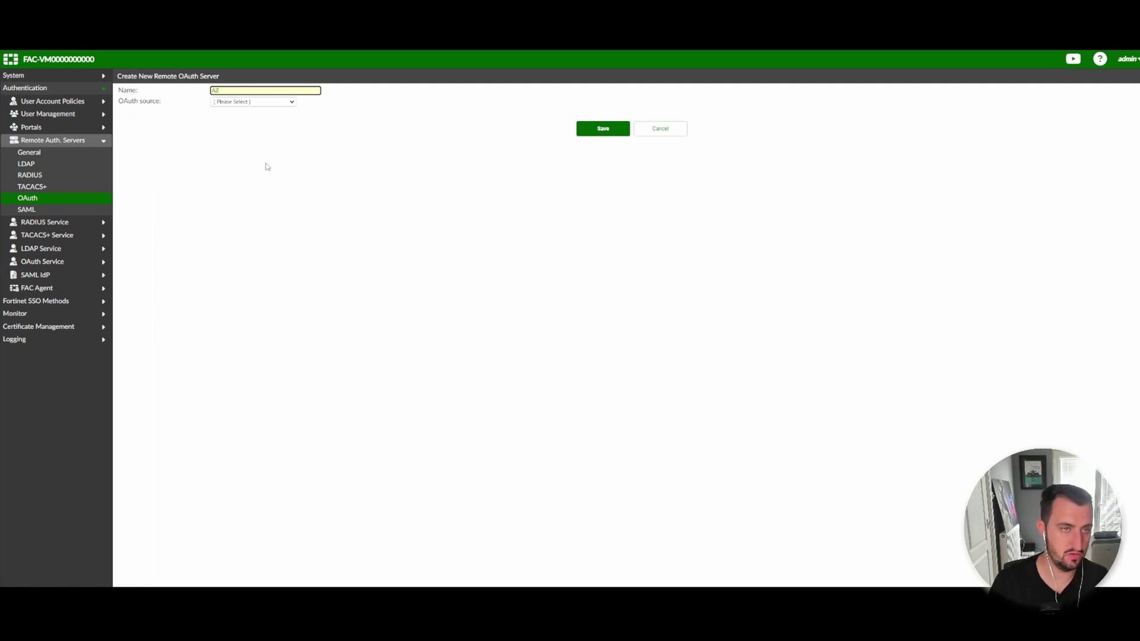
text(URE_ACTIVE)
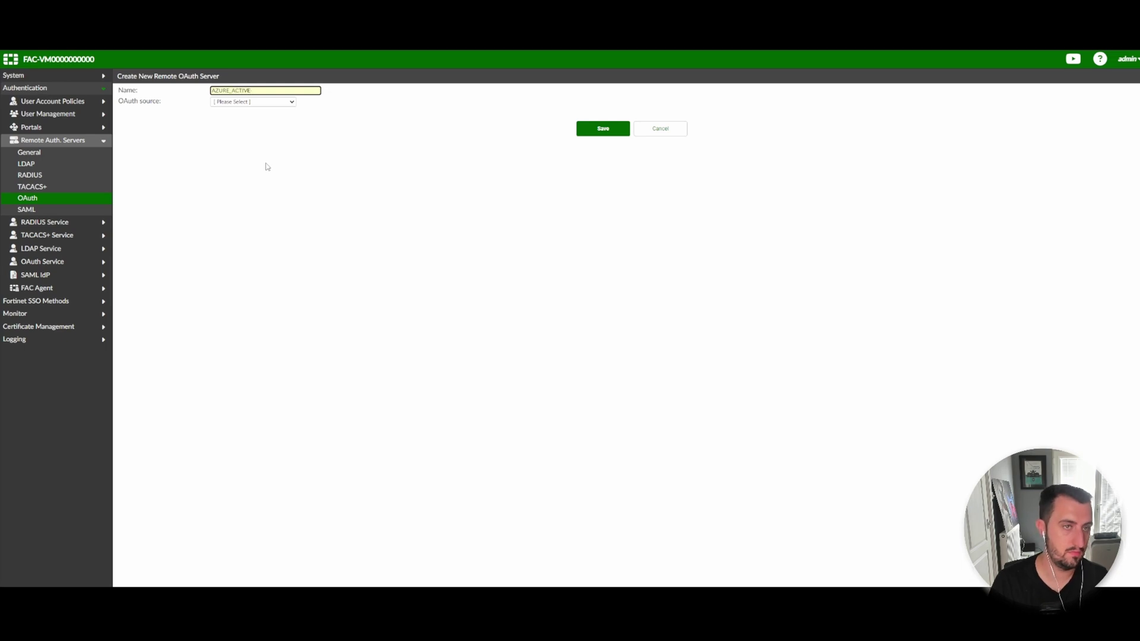
key(BackSpace)
key(BackSpace)
key(BackSpace)
key(BackSpace)
key(BackSpace)
text(D)
click(262, 102)
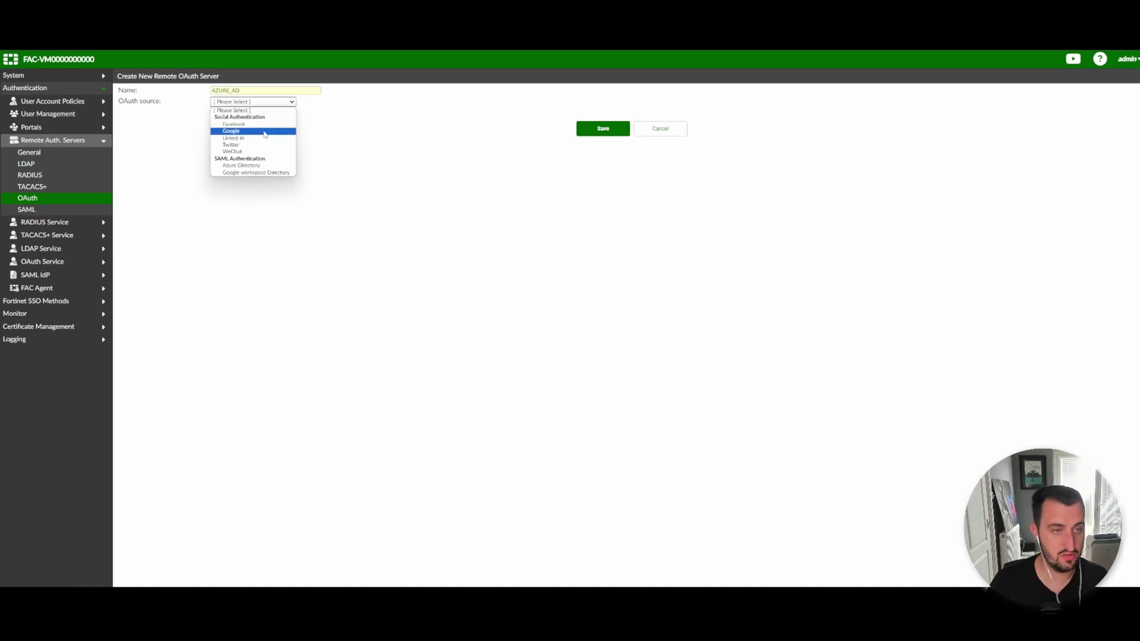
click(255, 165)
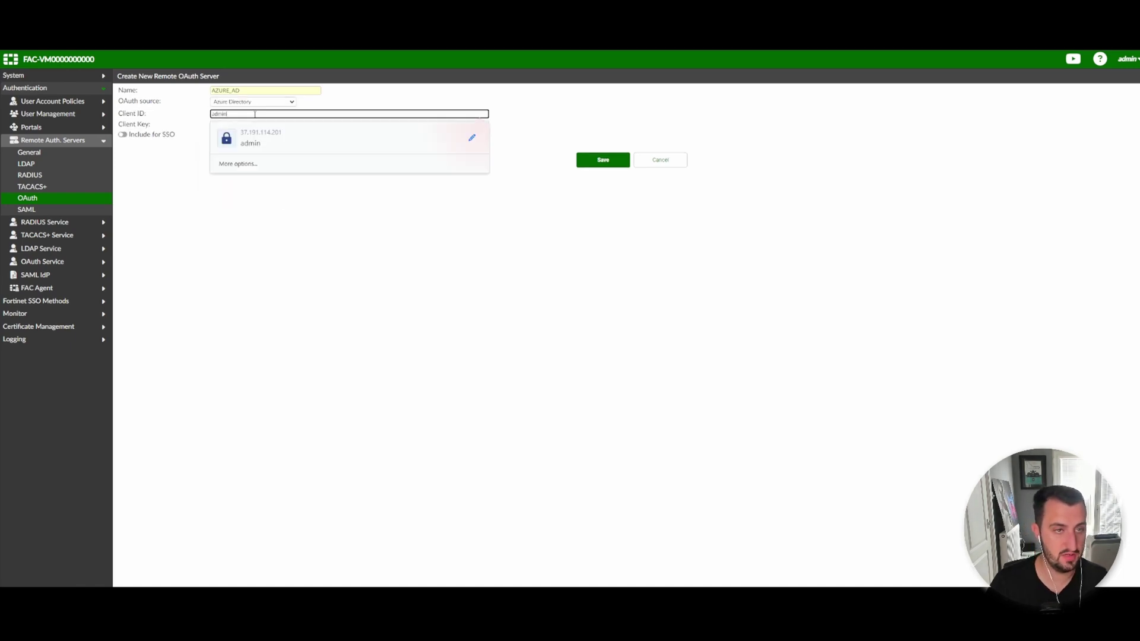
key(Return)
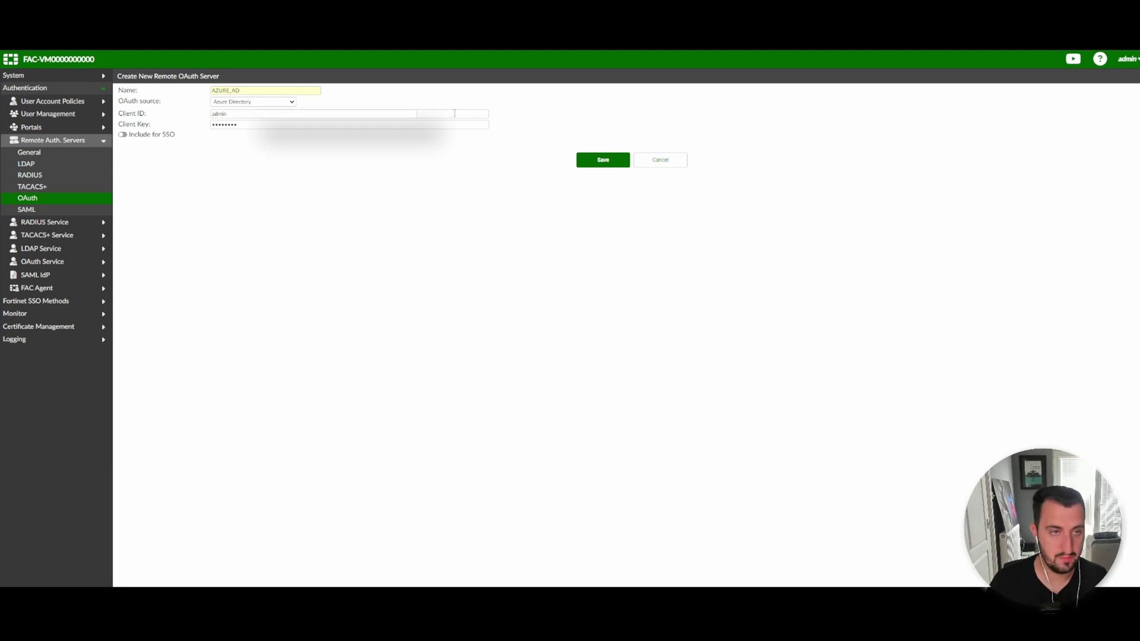
click(431, 132)
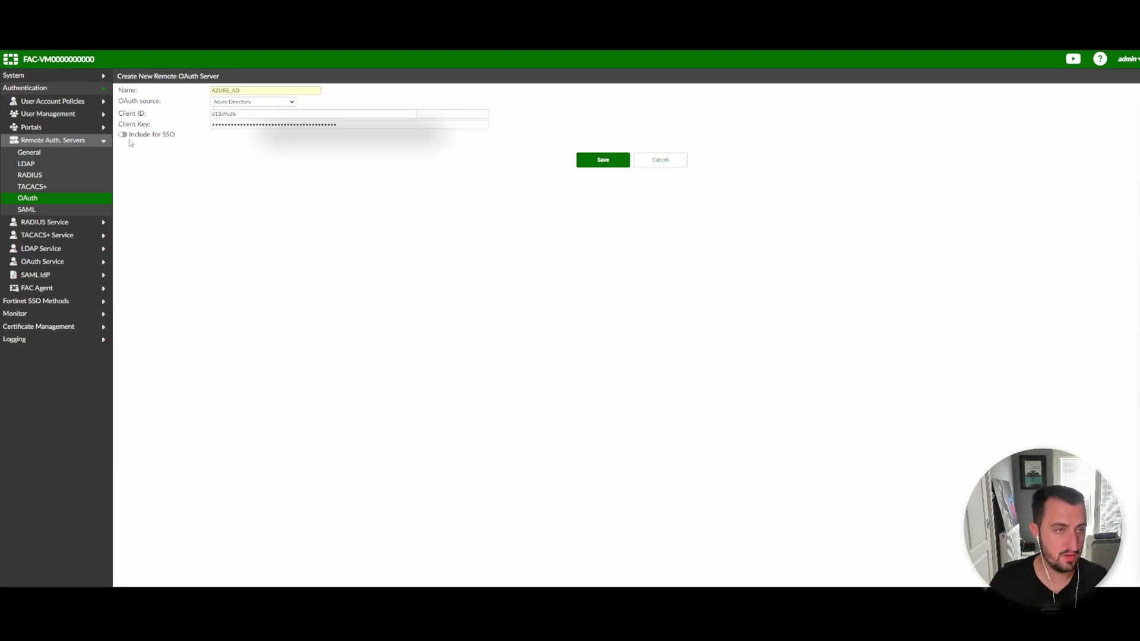
click(123, 135)
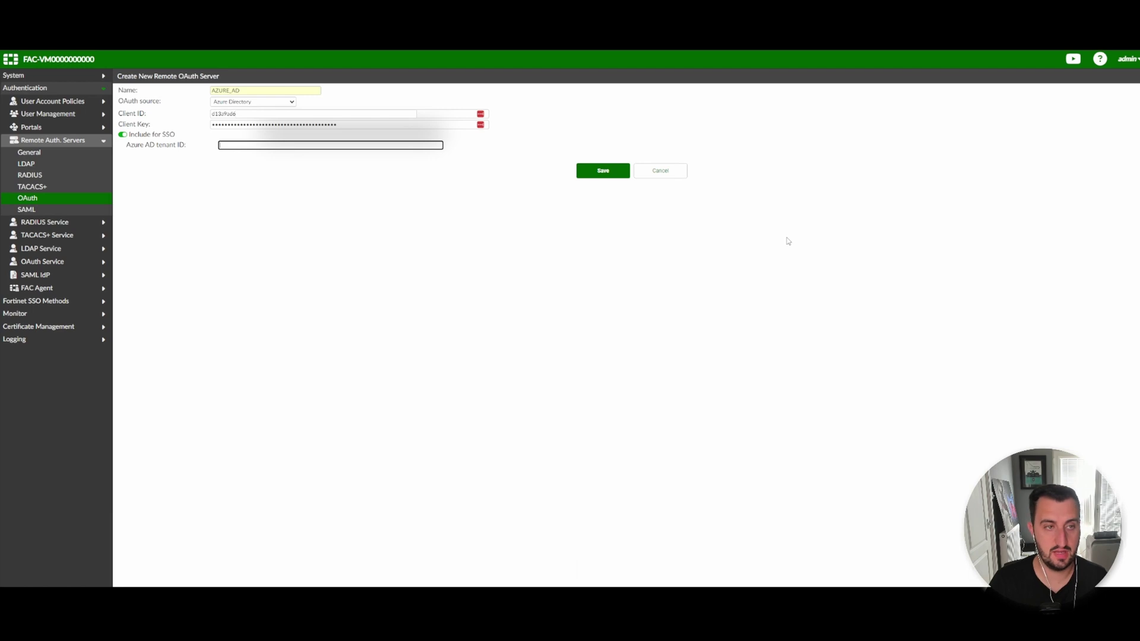
Copy the tenant ID from Azure, paste it into AZURE_AD, and save the server.
key(alt+Tab)
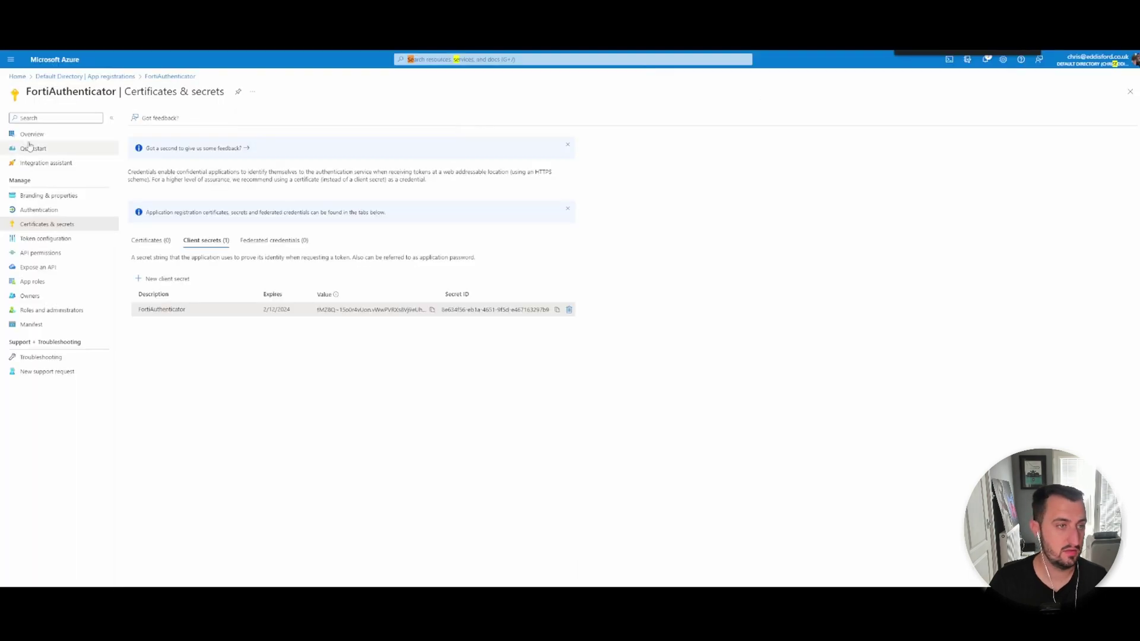
click(33, 134)
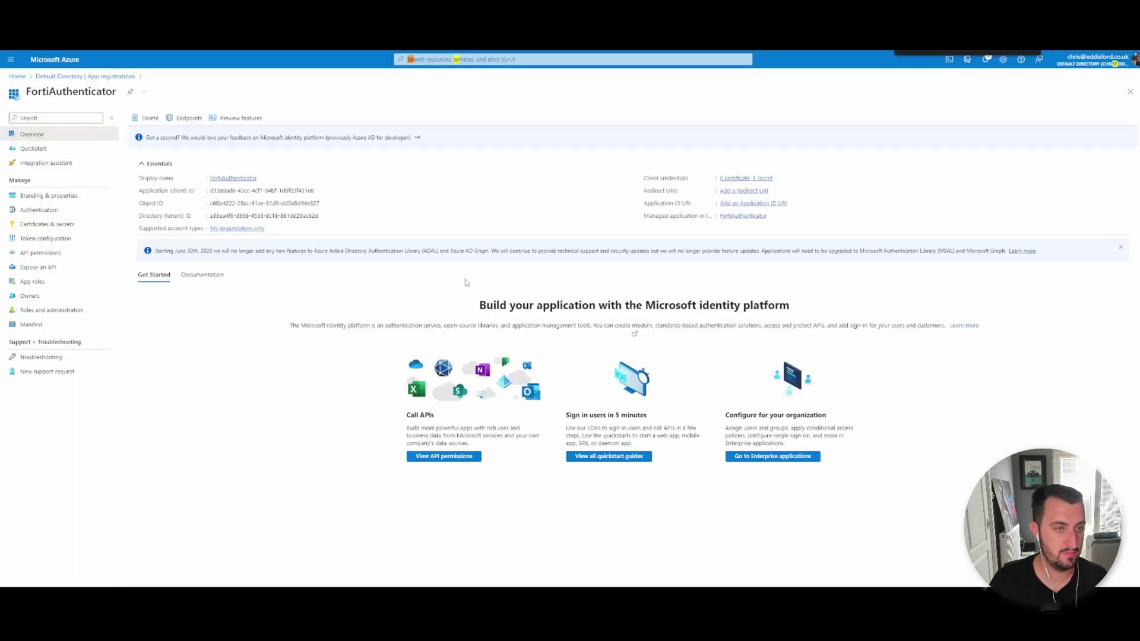
click(324, 215)
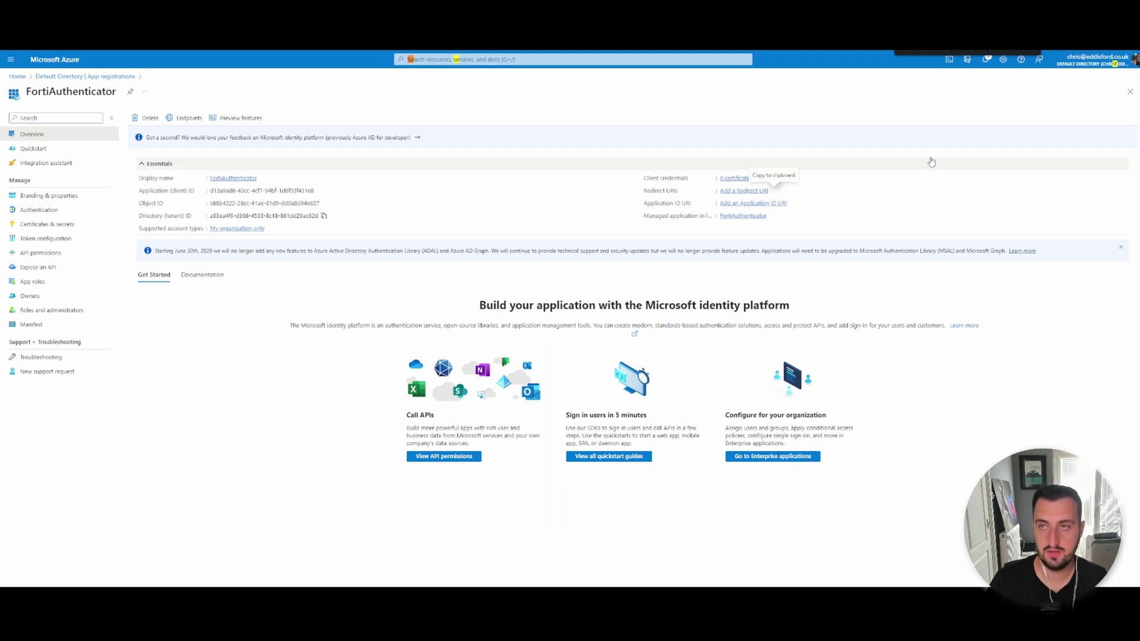
key(alt+Tab)
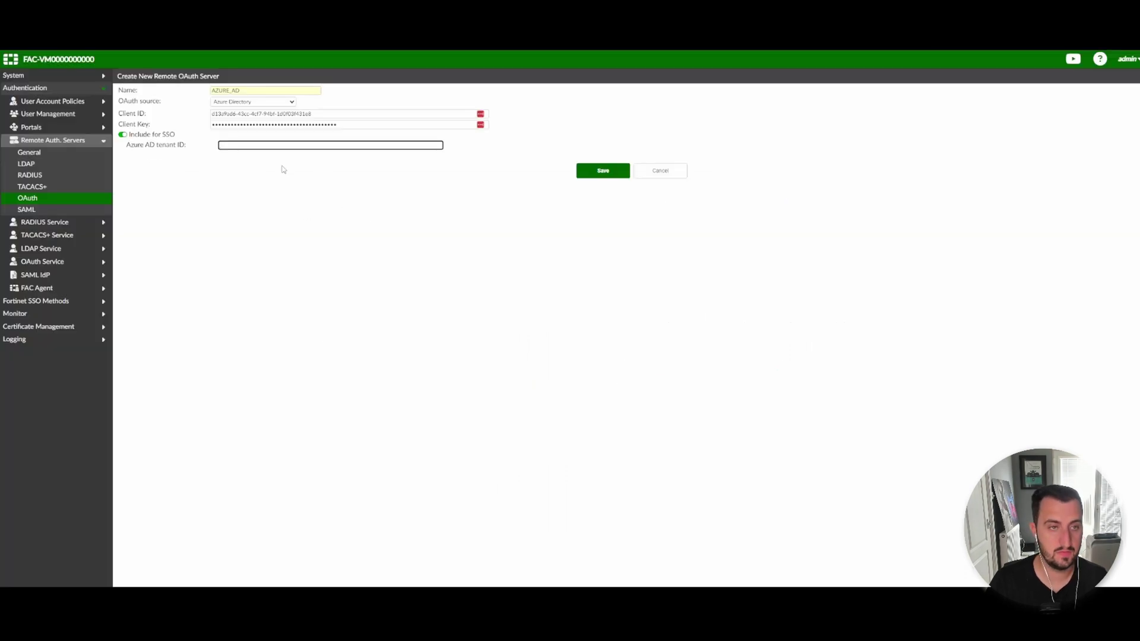
key(ctrl+v)
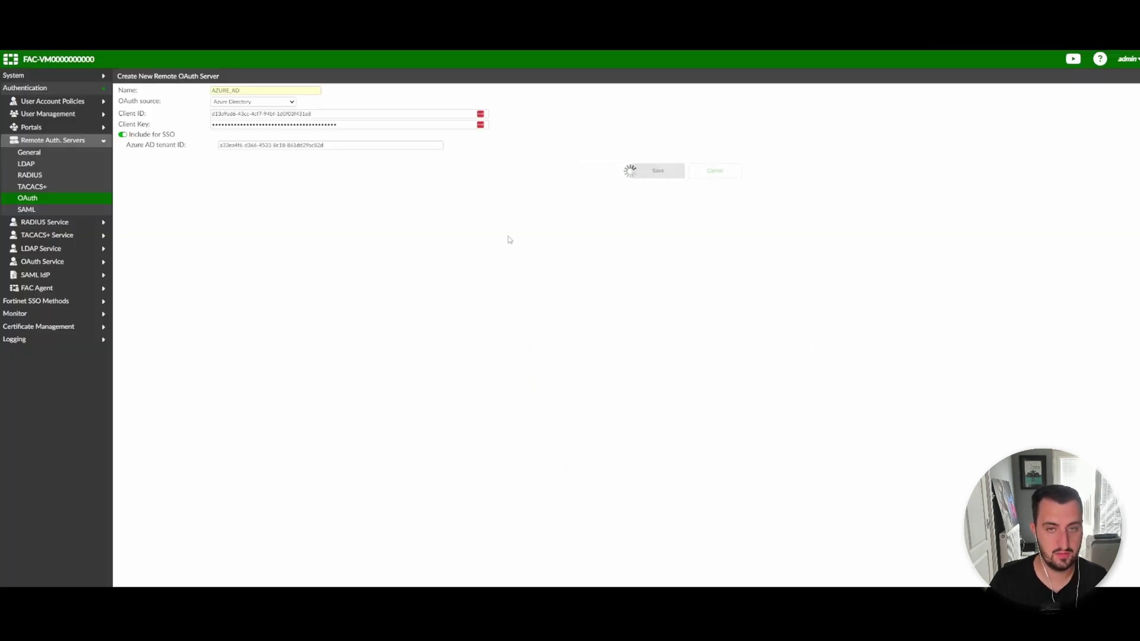
click(601, 171)
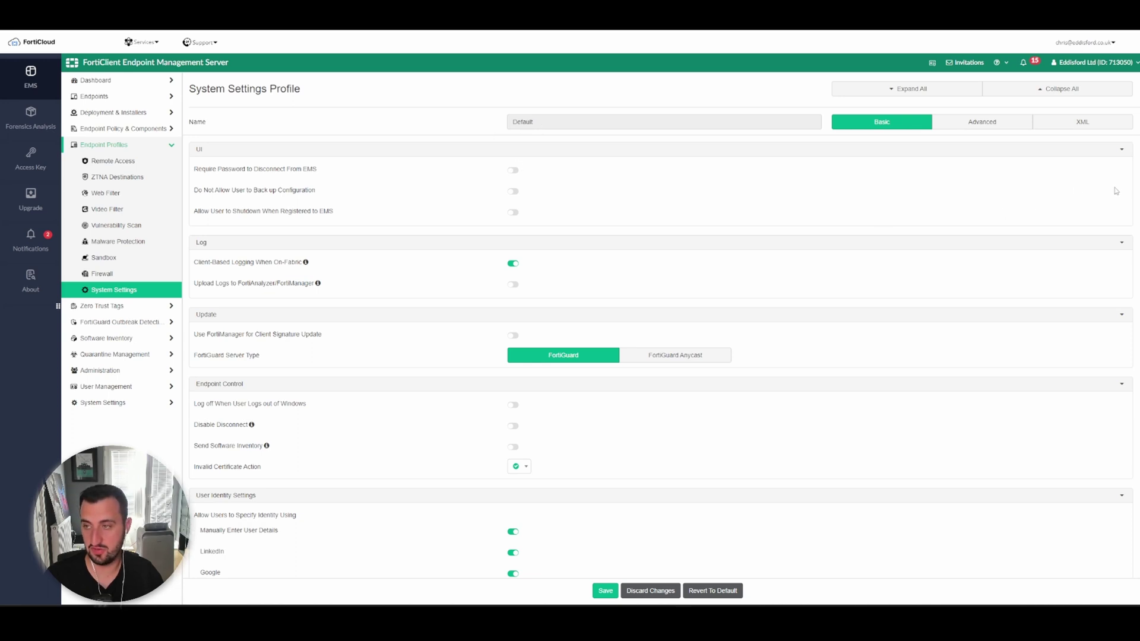
Turn on the FortiClient Single Sign-On Mobility Agent toggle under Other in the Default profile.
scroll(597, 364, down, 3)
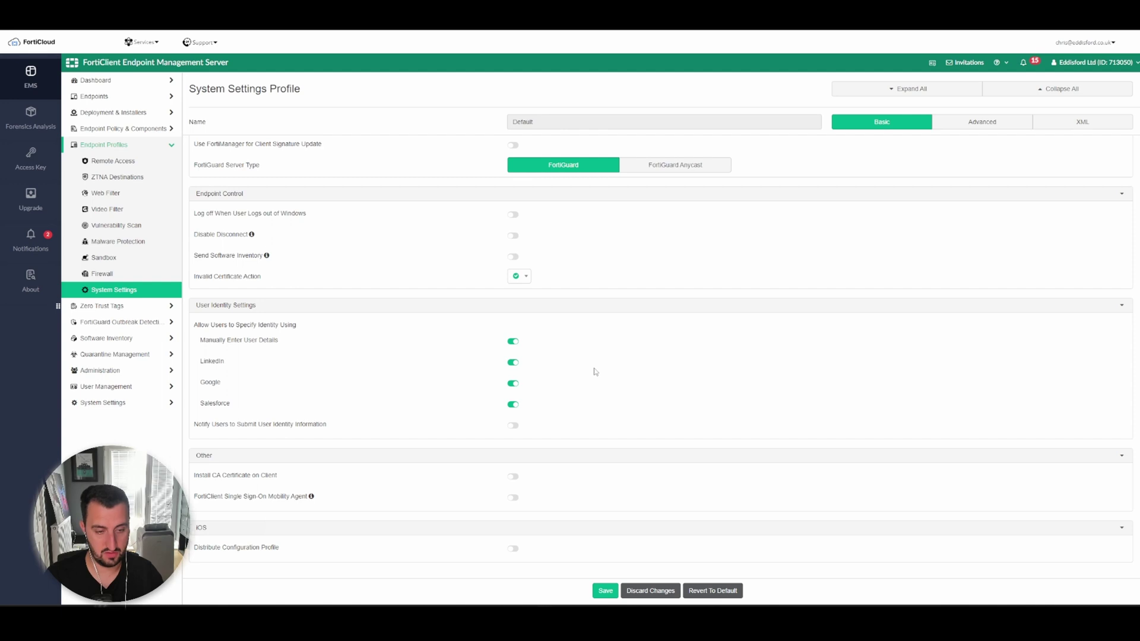
mouse_move(311, 497)
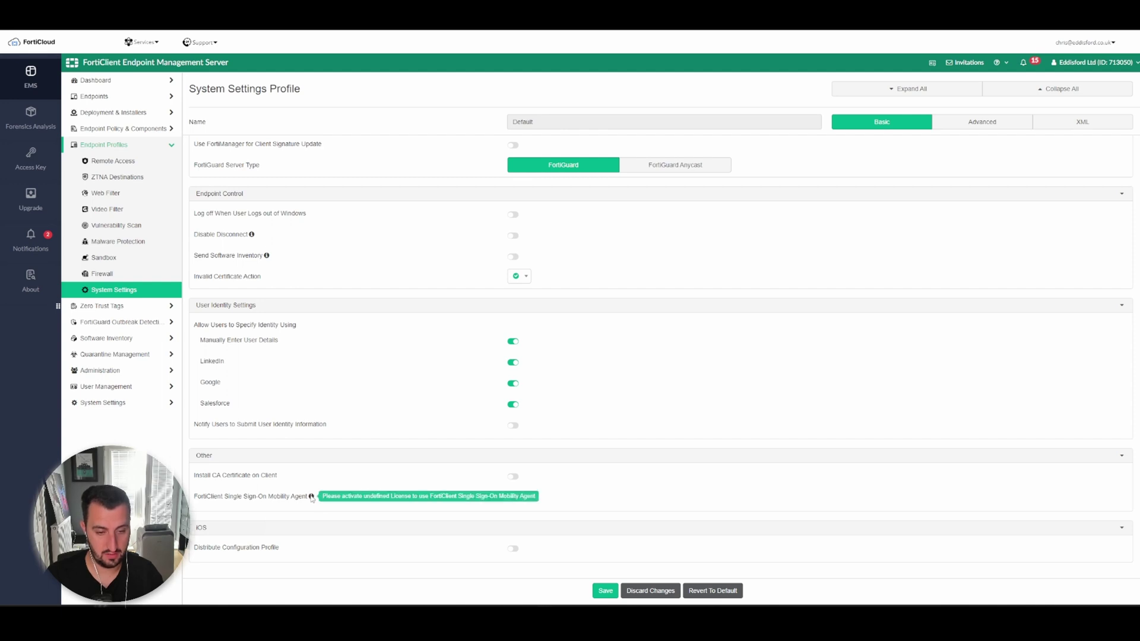
click(512, 499)
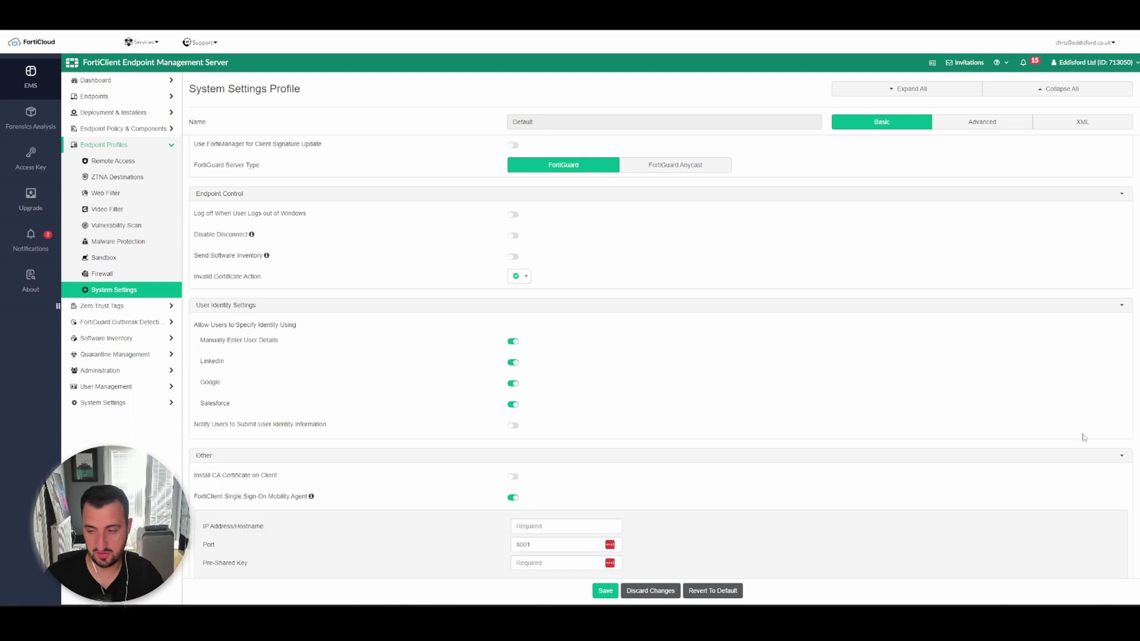
scroll(660, 356, down, 2)
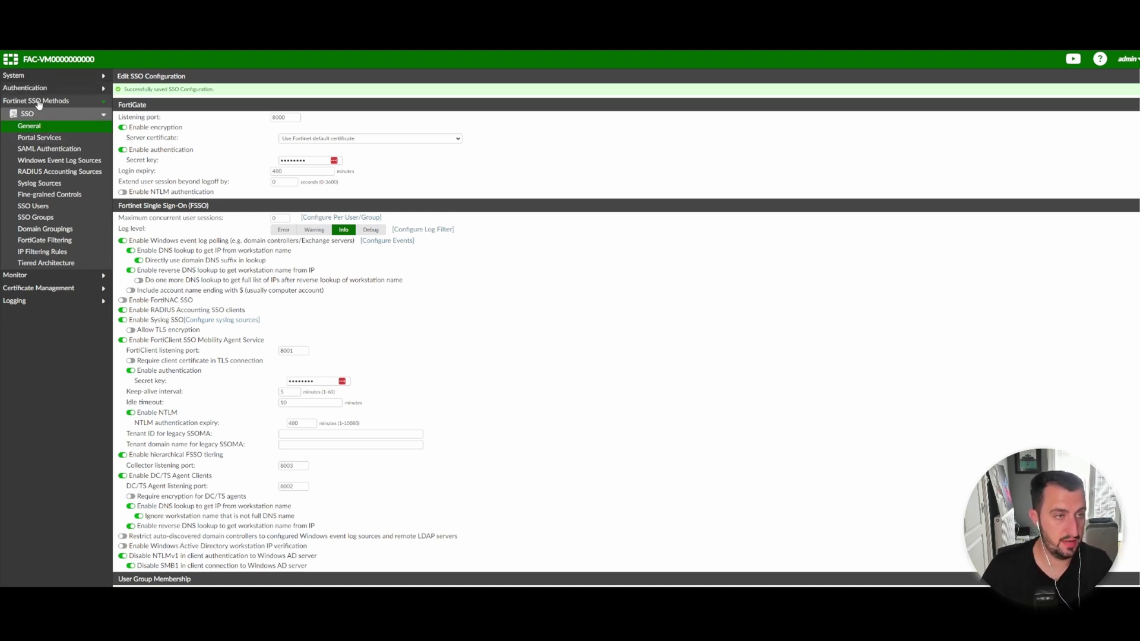
Enable the FortiClient SSO Mobility Agent Service on port 8001 in SSO General and save.
click(30, 128)
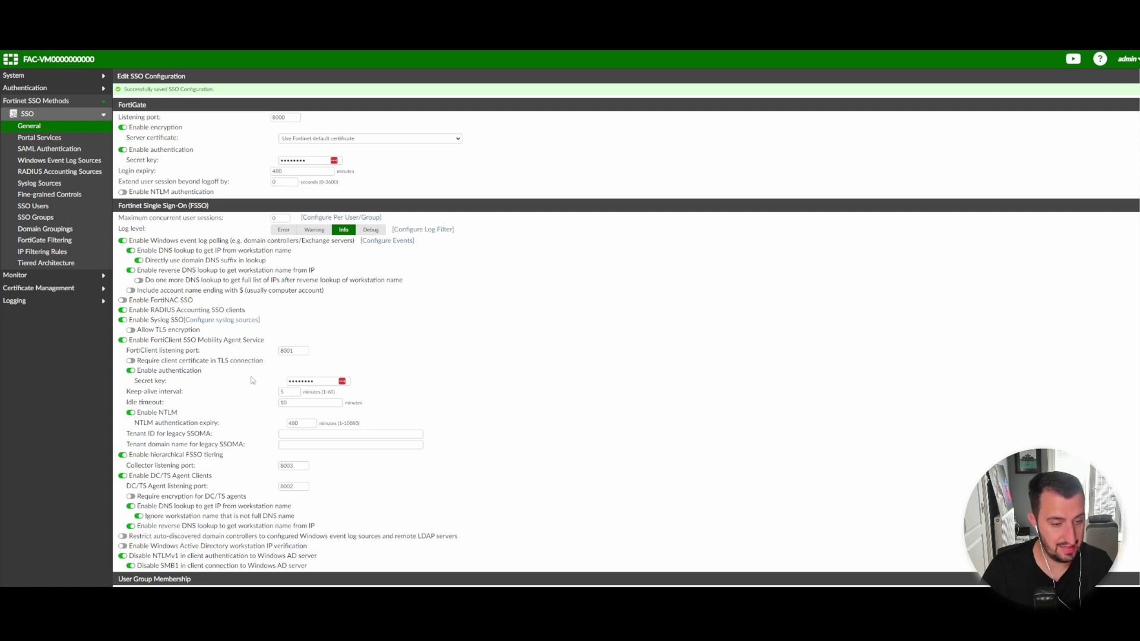
scroll(626, 328, down, 4)
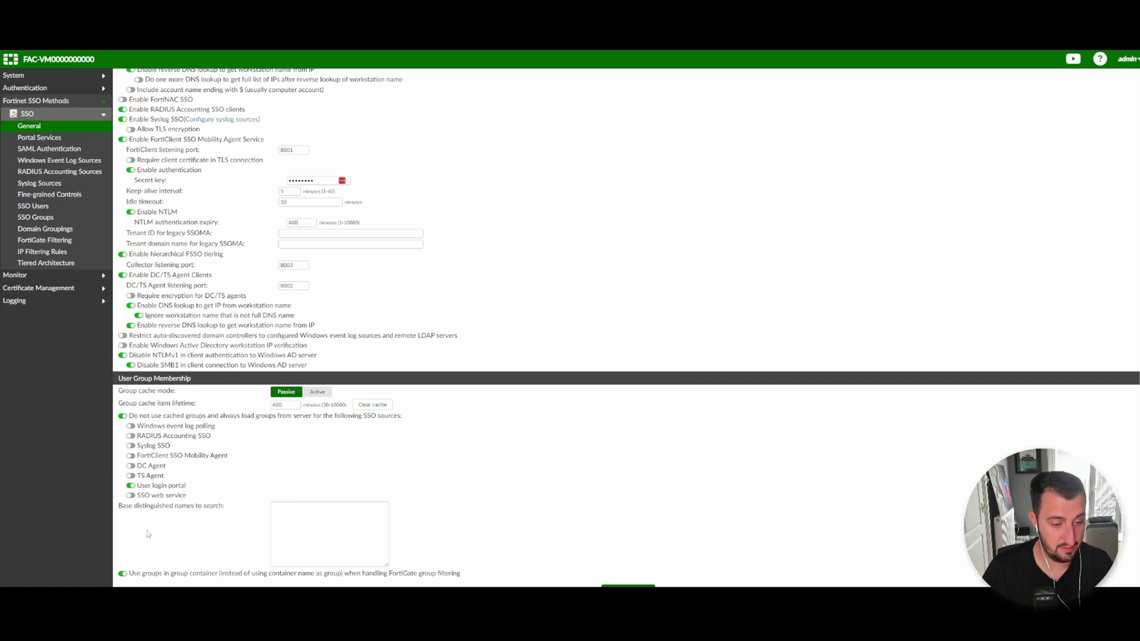
click(628, 586)
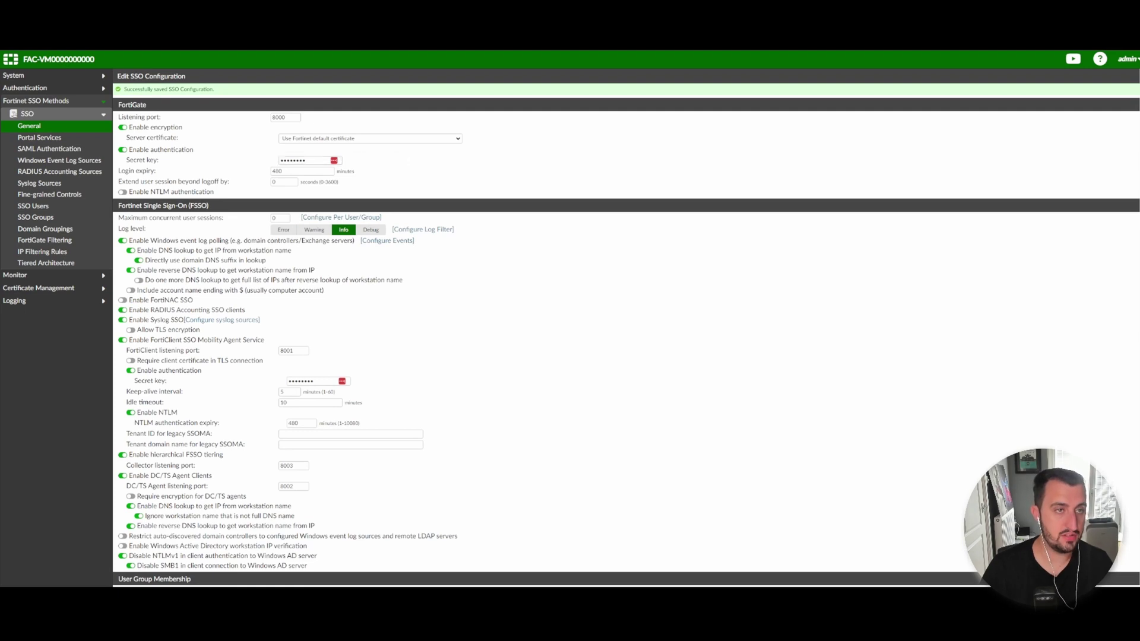
right_click(175, 63)
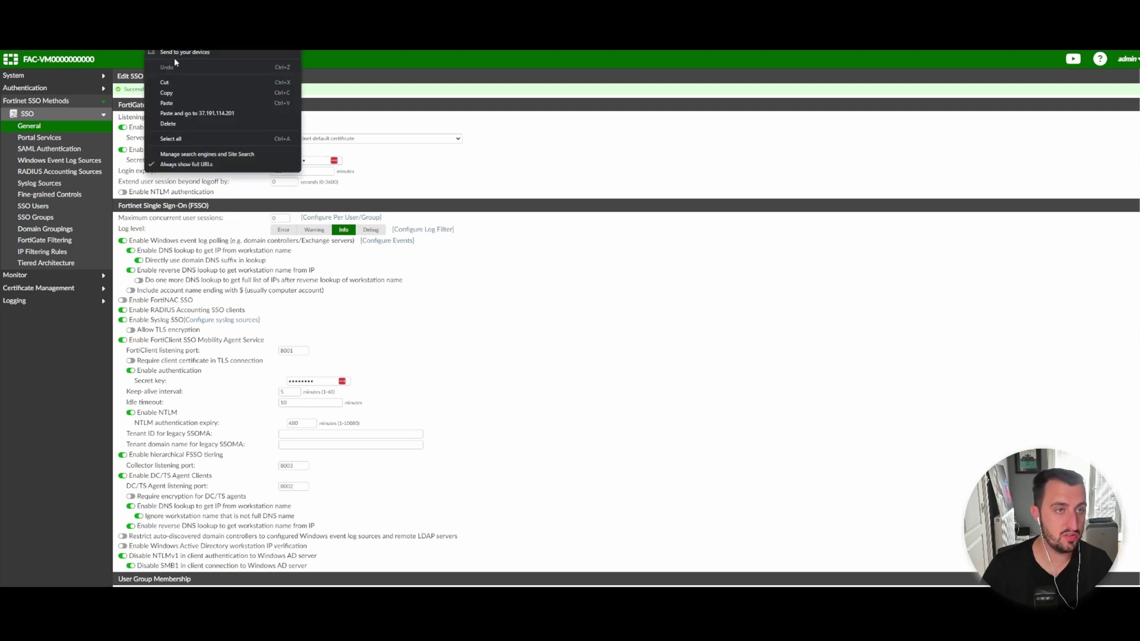
click(180, 92)
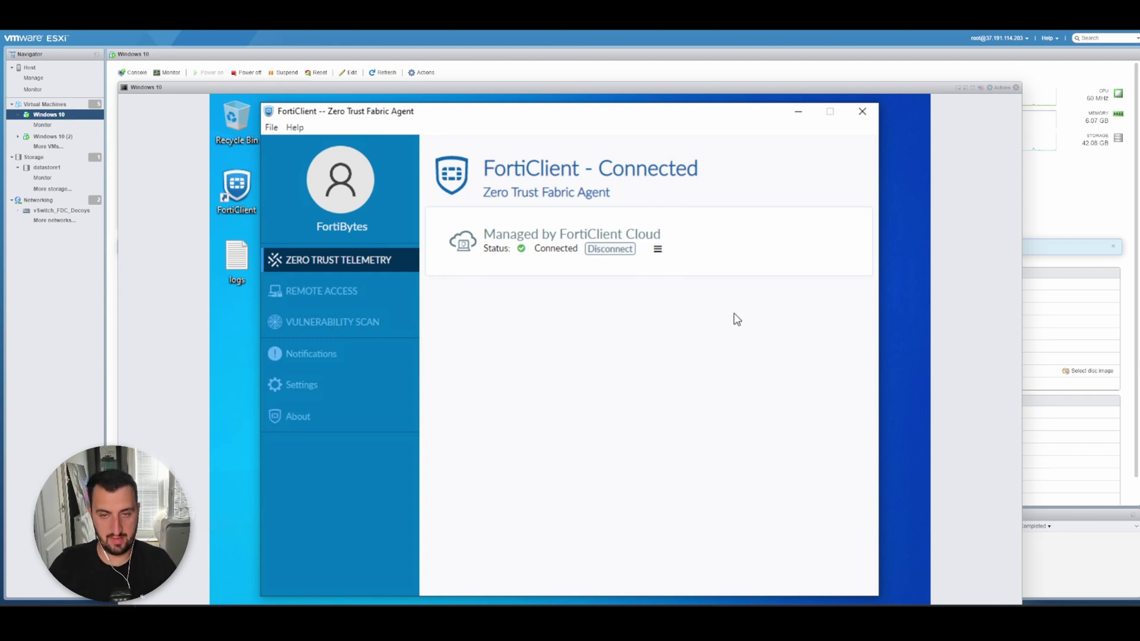
View FortiClient's EMS details confirming FortiClient Cloud management, then go to Settings.
click(657, 249)
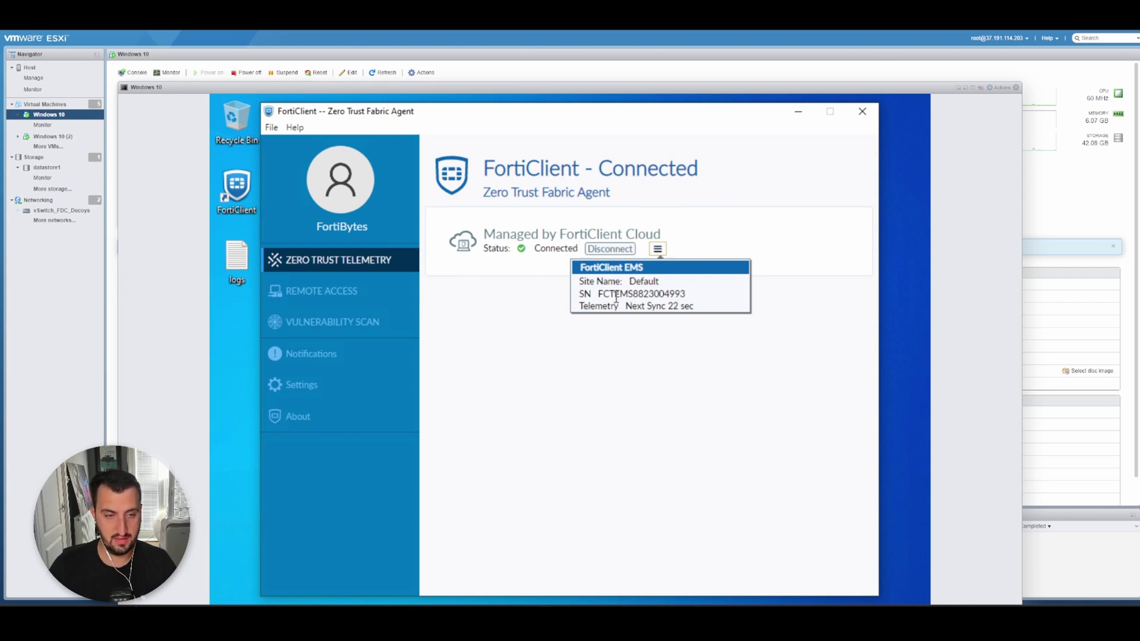
click(600, 378)
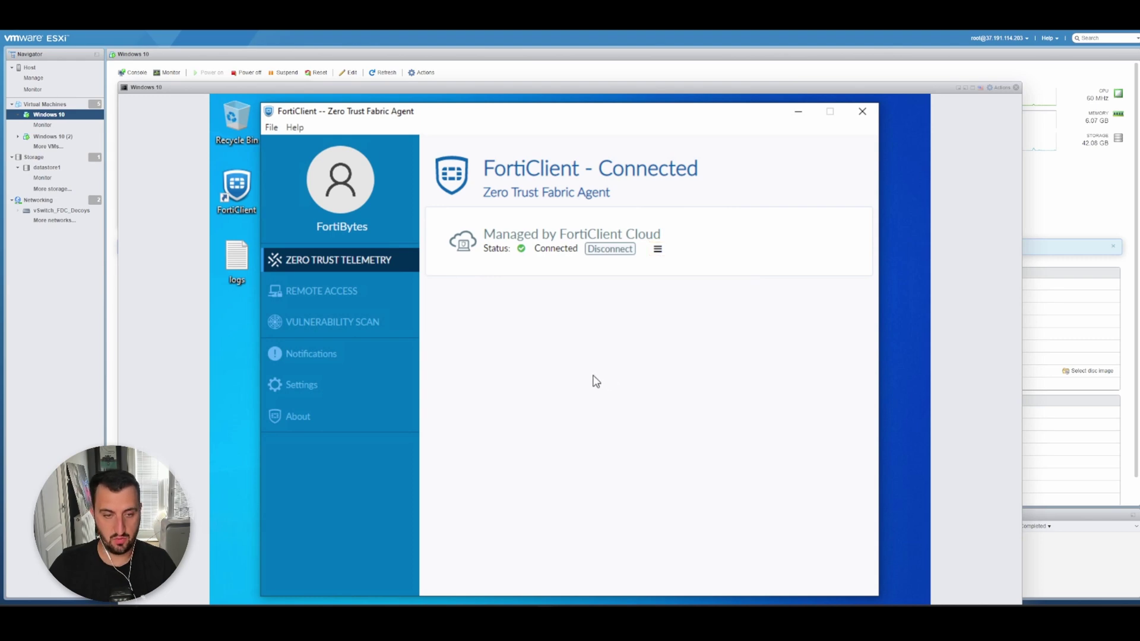
click(319, 387)
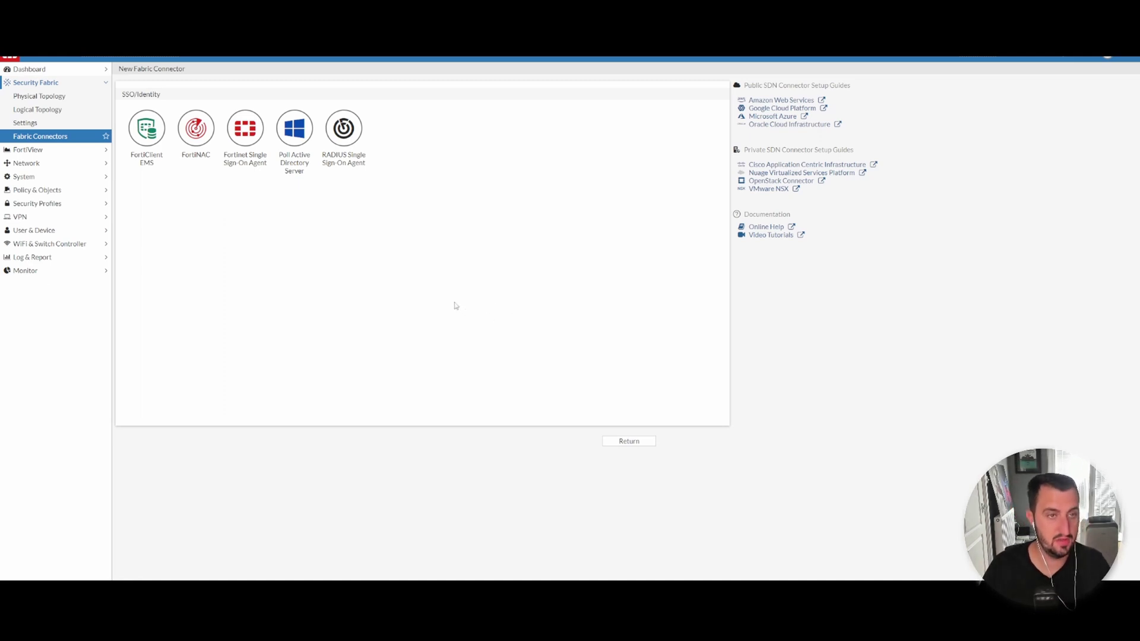
Choose the Fortinet Single Sign-On Agent connector type and name it FortiAuthenticator.
click(256, 119)
click(268, 200)
text(FortiAuthenticator)
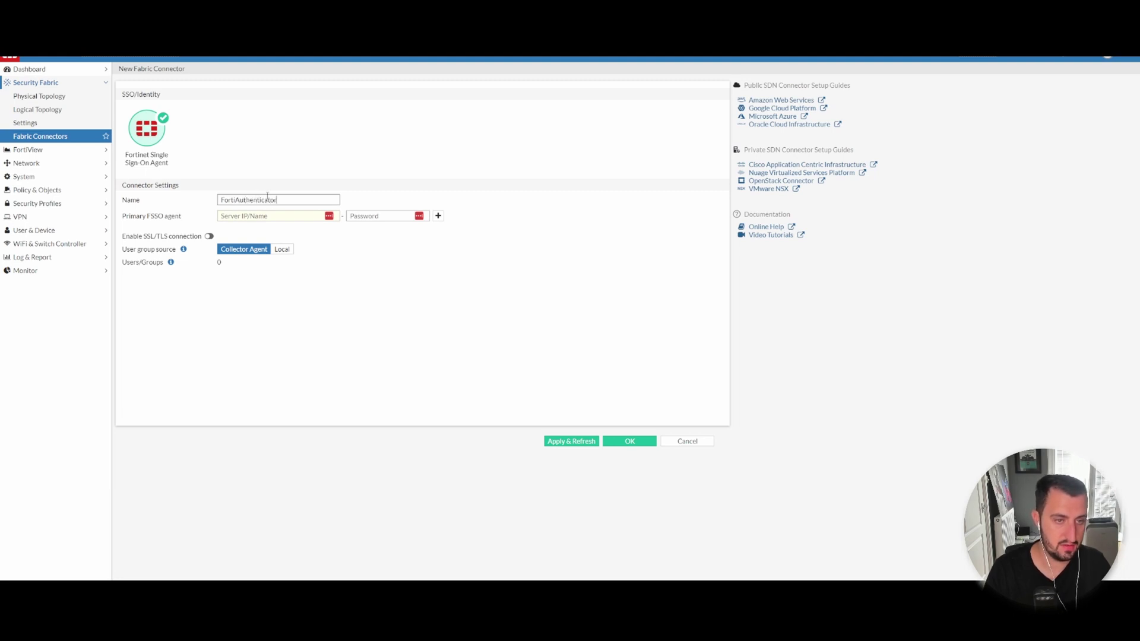
key(Tab)
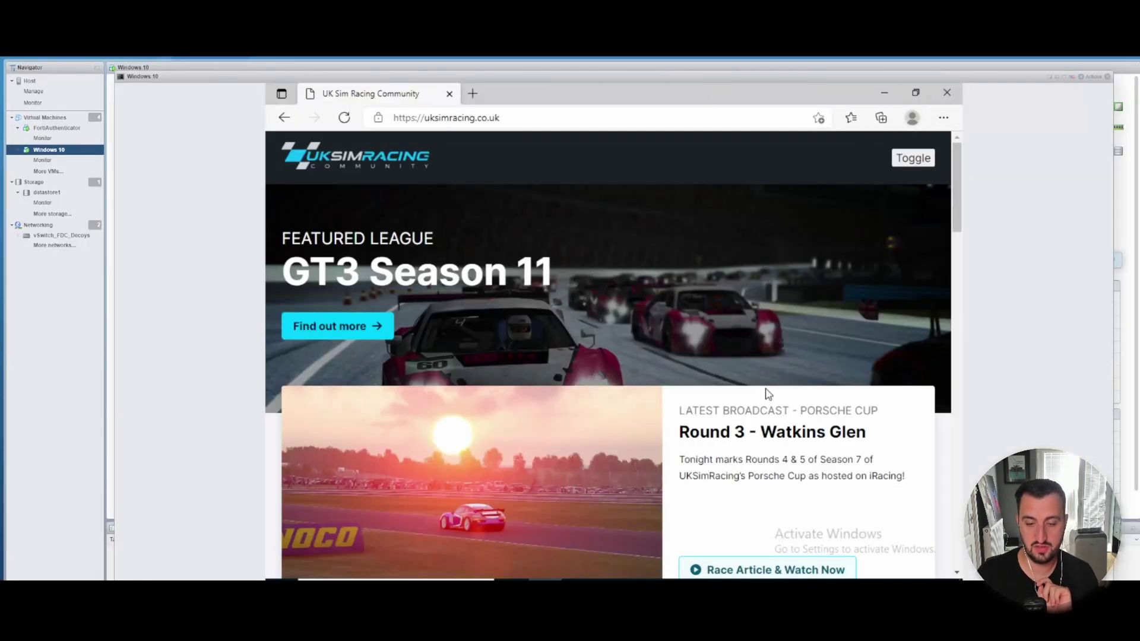
Sign out of Windows from the Win+X menu, then sign back in with the account PIN.
key(super+x)
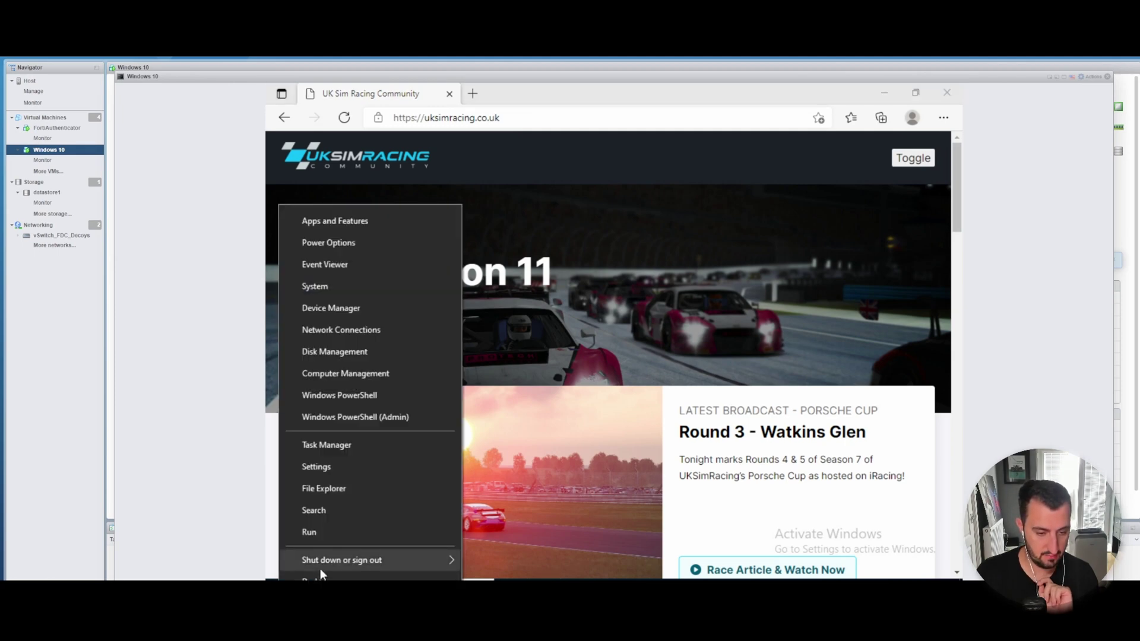
mouse_move(320, 564)
click(504, 515)
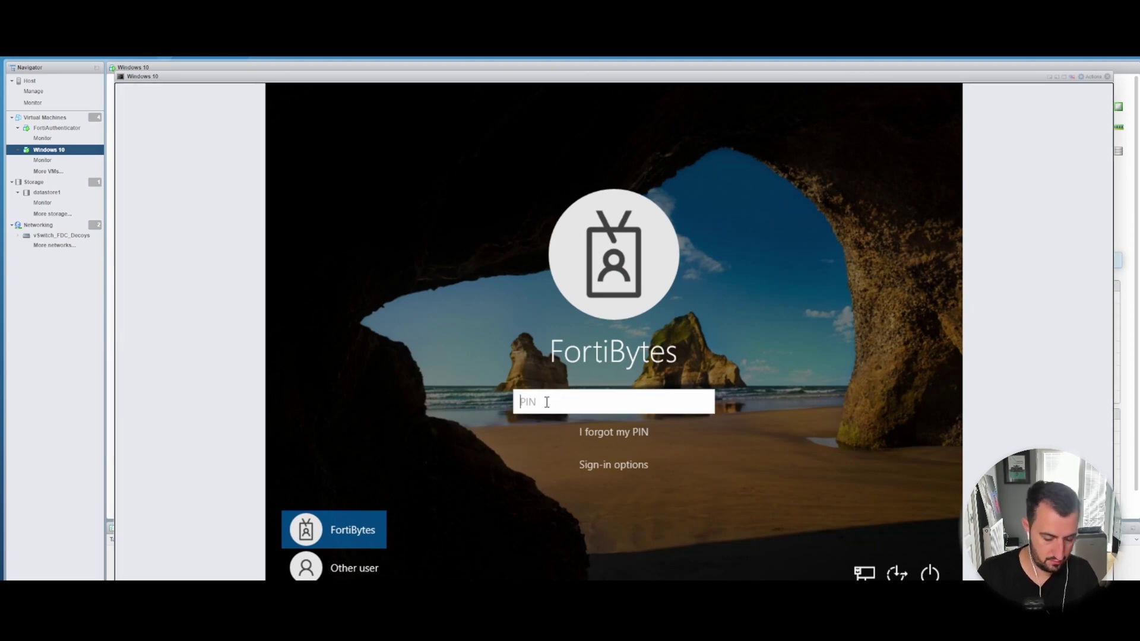
text(1234)
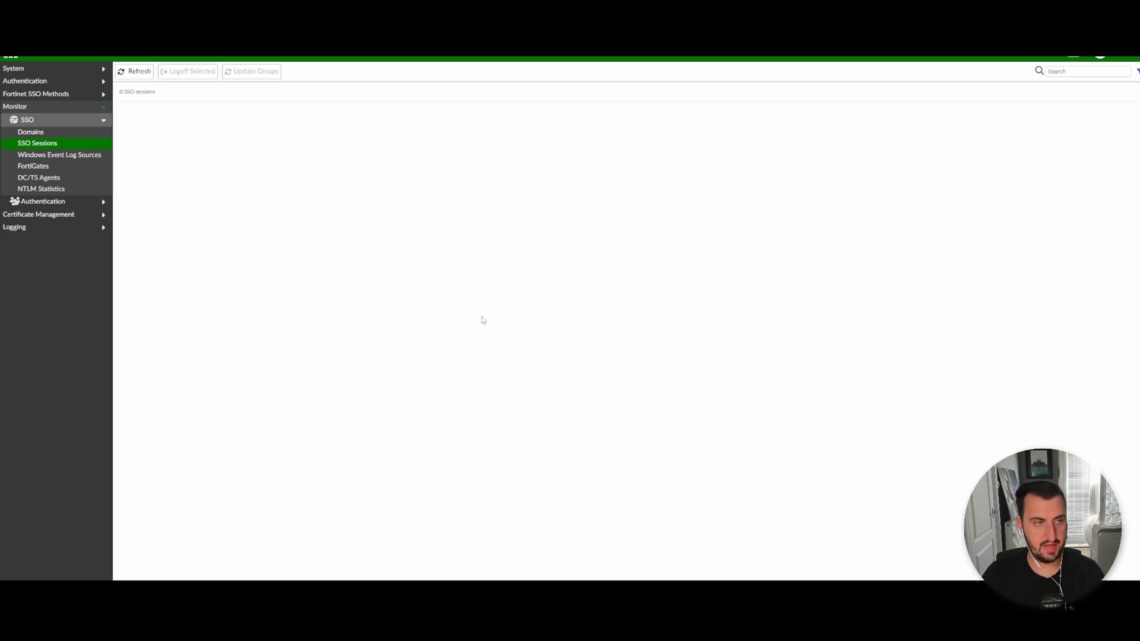
click(141, 77)
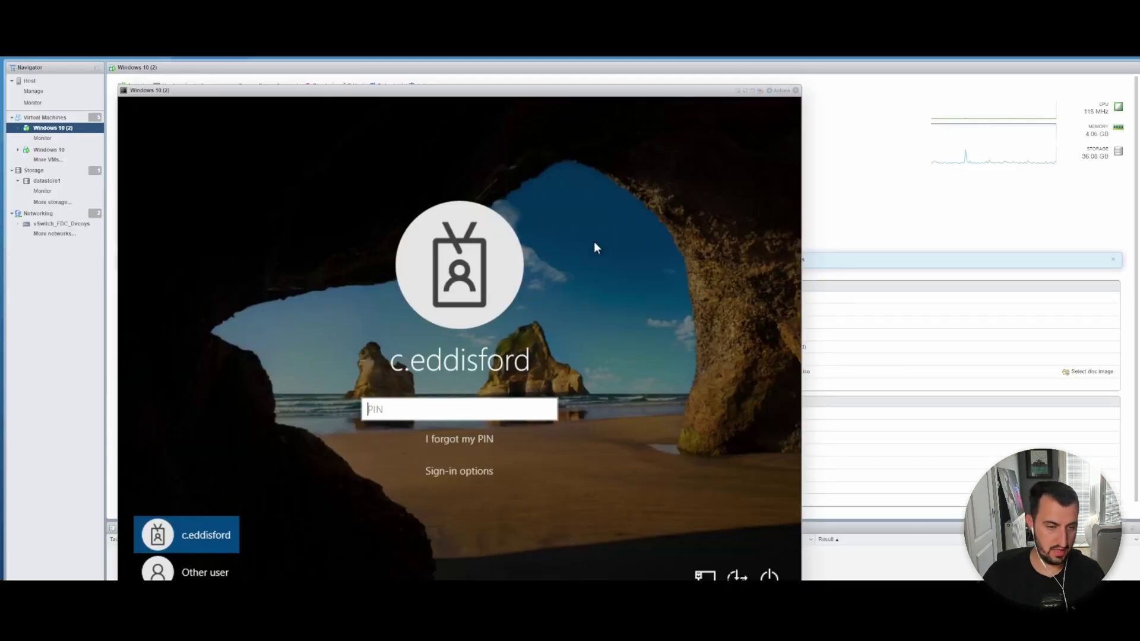
Unlock the Windows 10 (2) VM with the PIN and launch FortiClient from its desktop.
text(••)
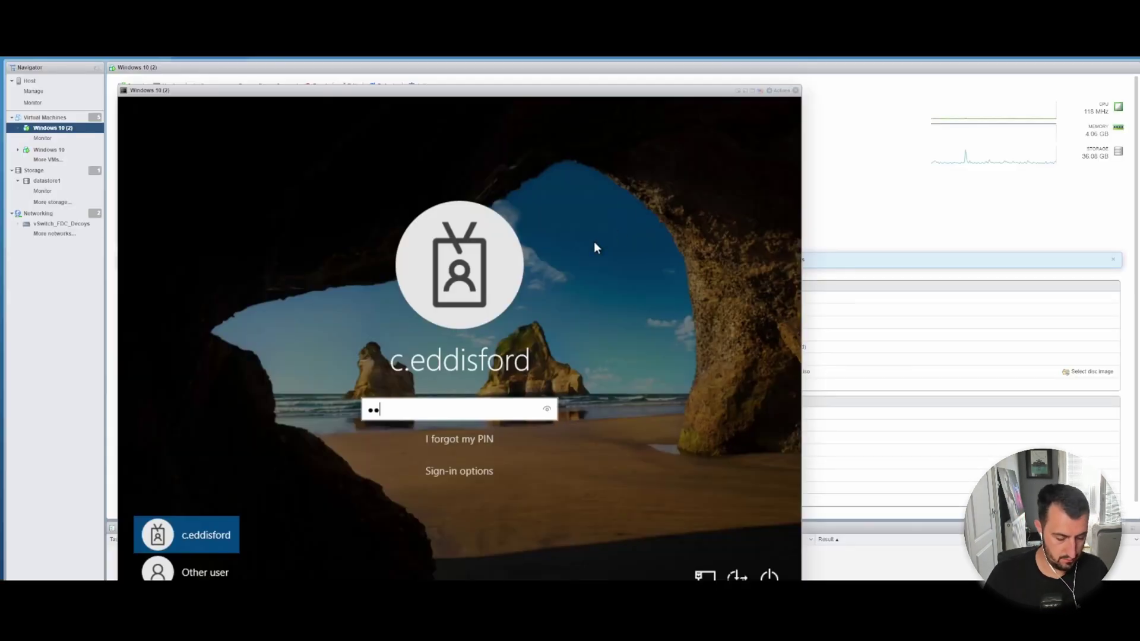
text(••)
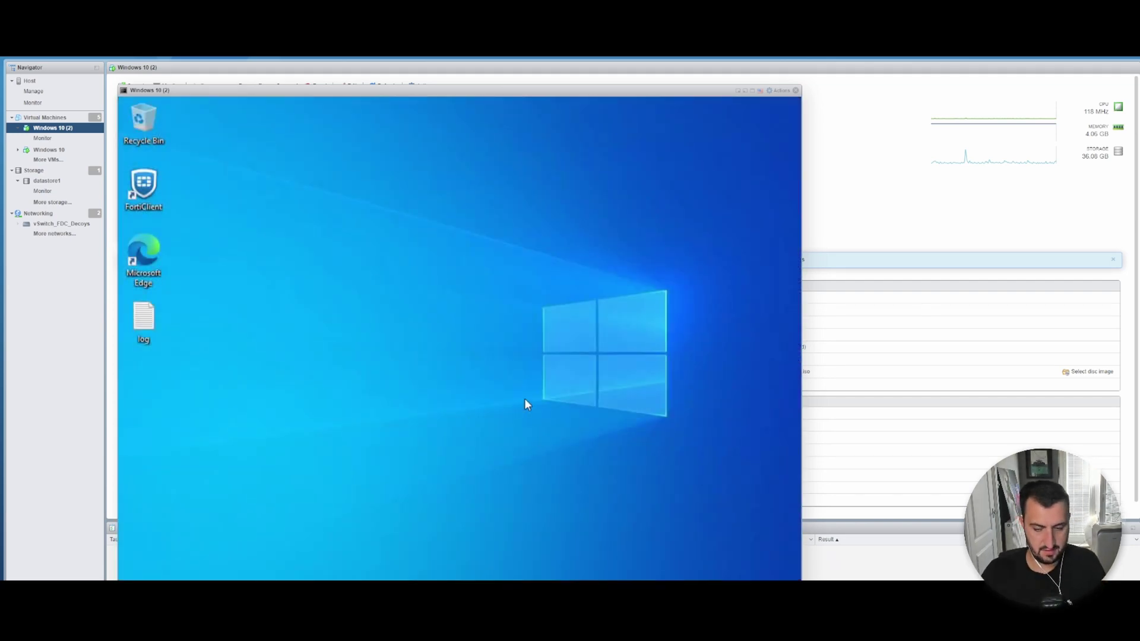
click(153, 194)
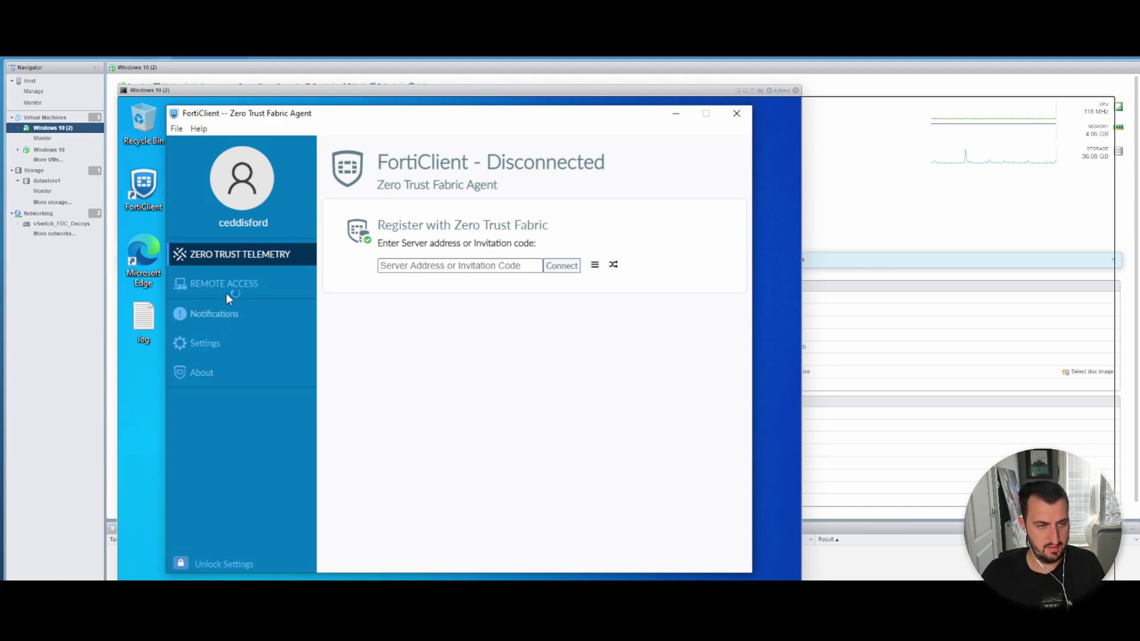
Show FortiClient's Single Sign-On mobility agent settings for server 10.255.16.99, port 8001.
click(594, 265)
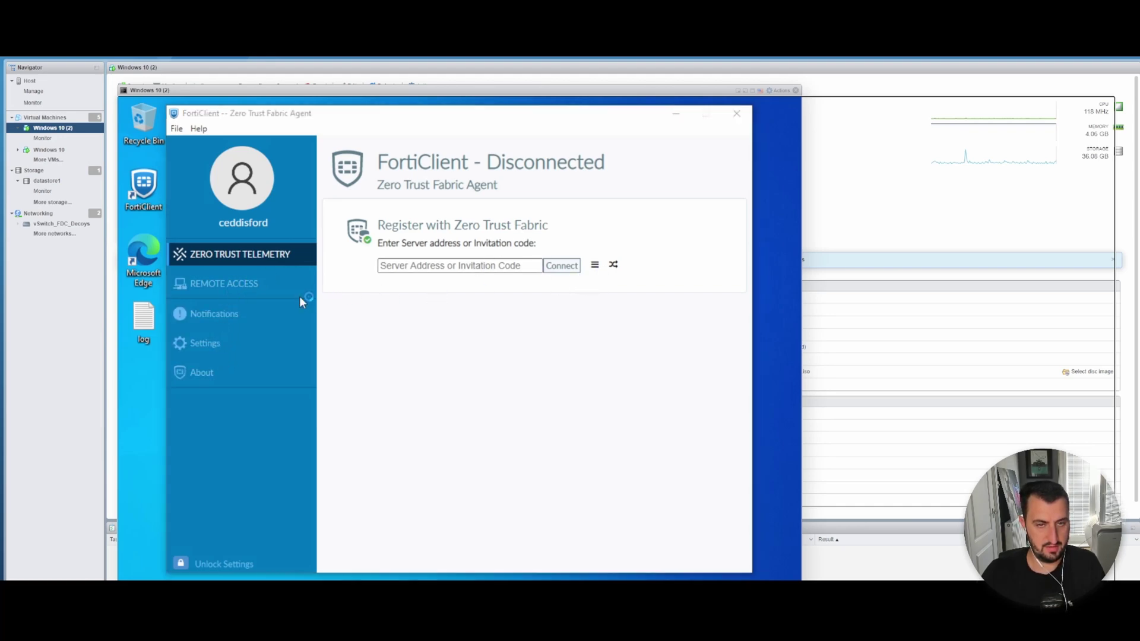
click(209, 351)
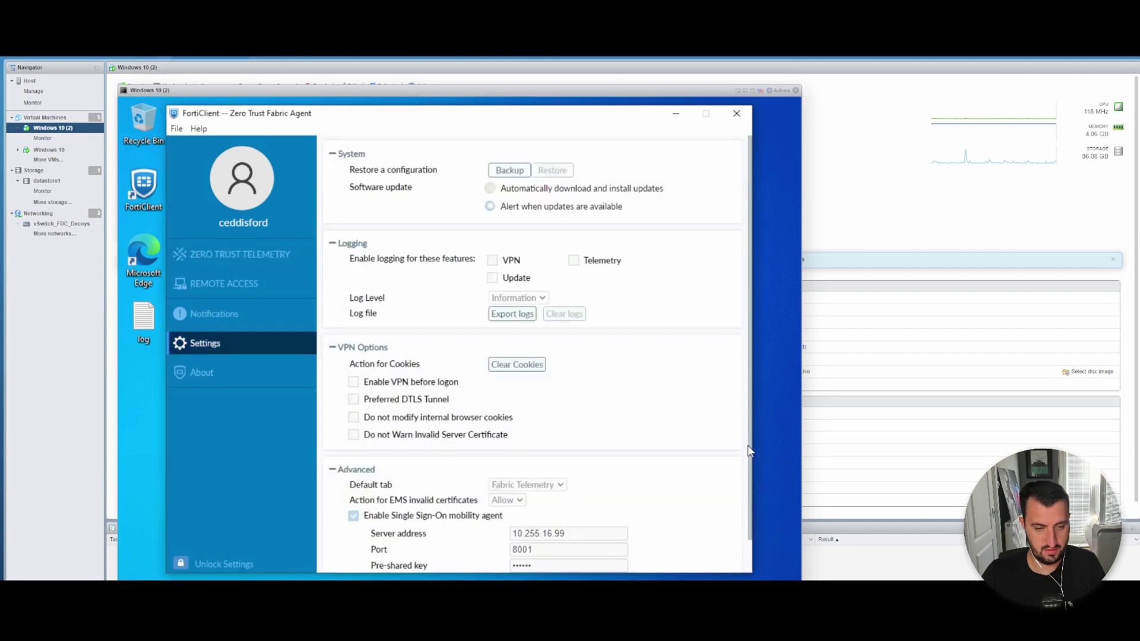
scroll(749, 460, down, 2)
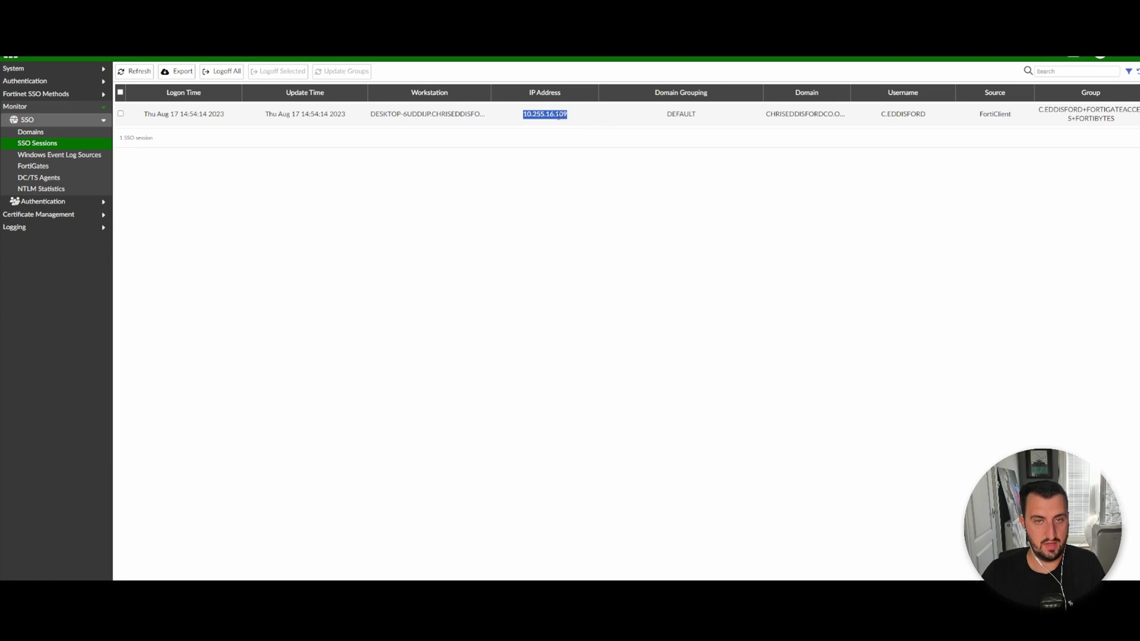
Select the FortiClient SSO session row for workstation 10.255.16.109.
click(124, 114)
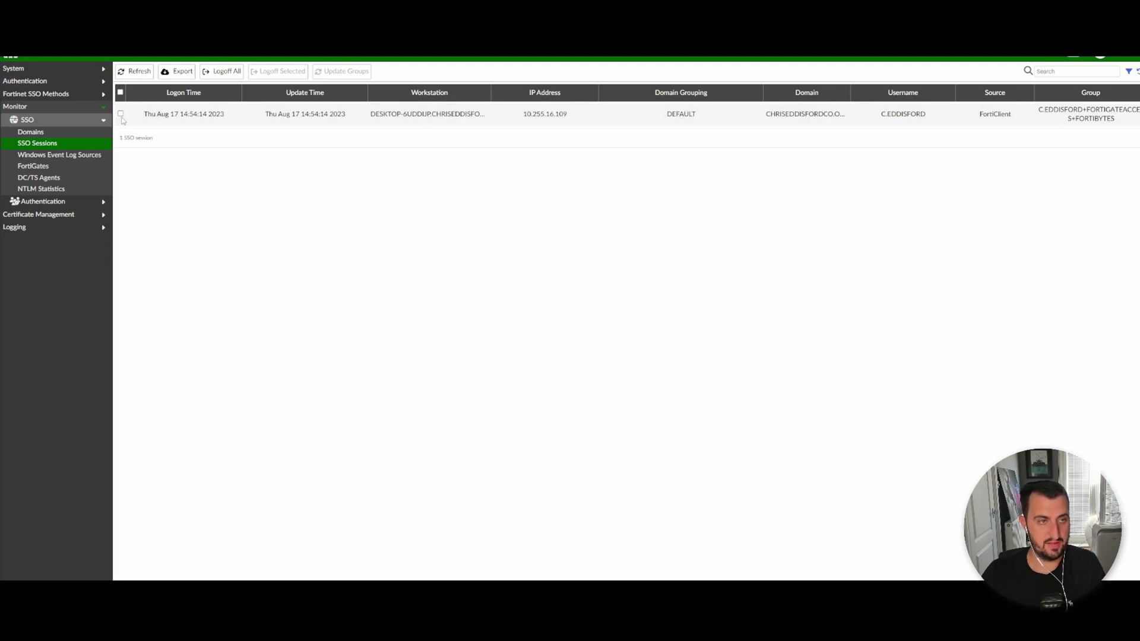